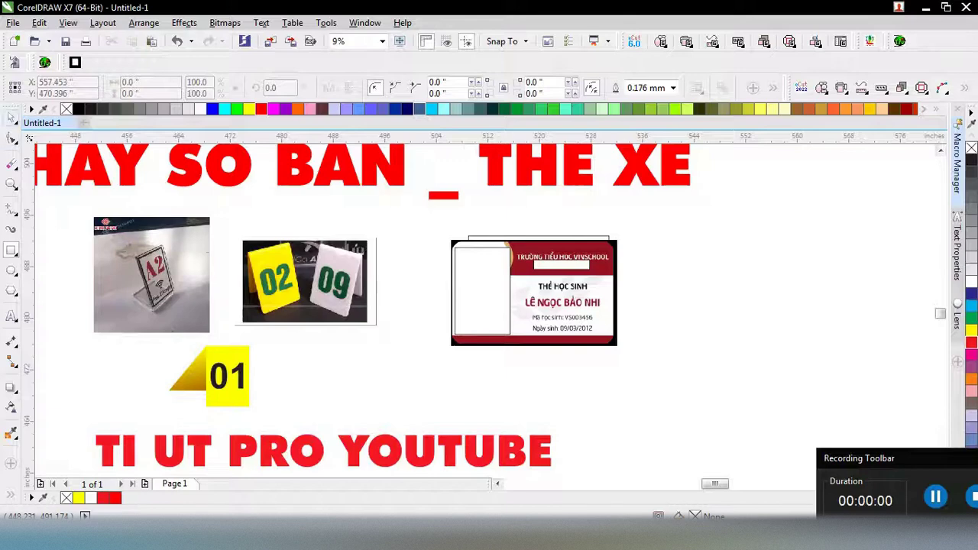
Preview the drawing full screen, then return to the editor.
key(space)
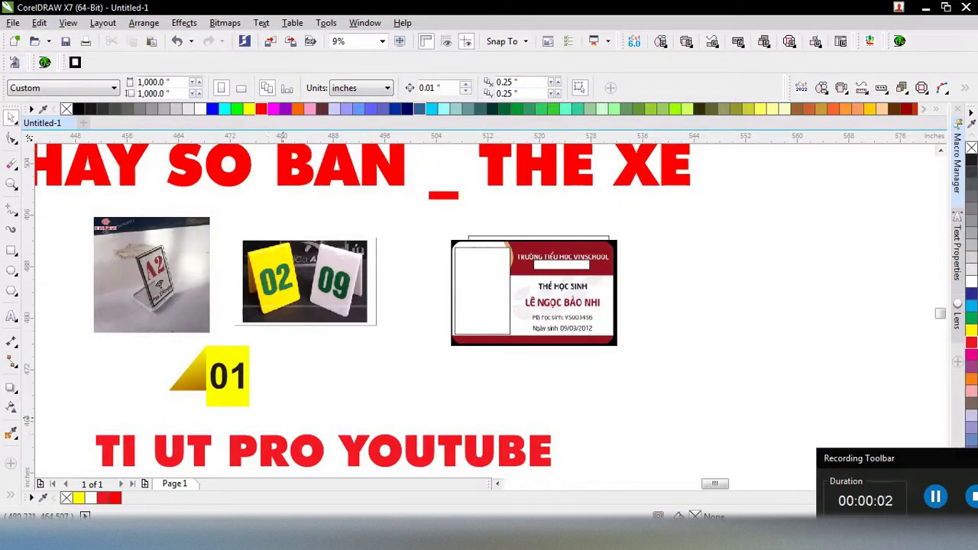
scroll(278, 427, down, 1)
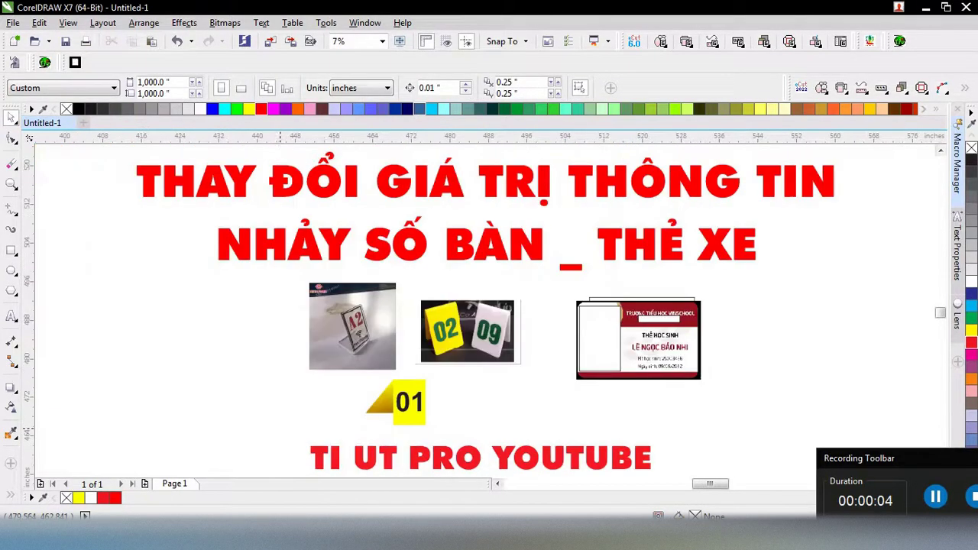
right_click(272, 334)
click(334, 342)
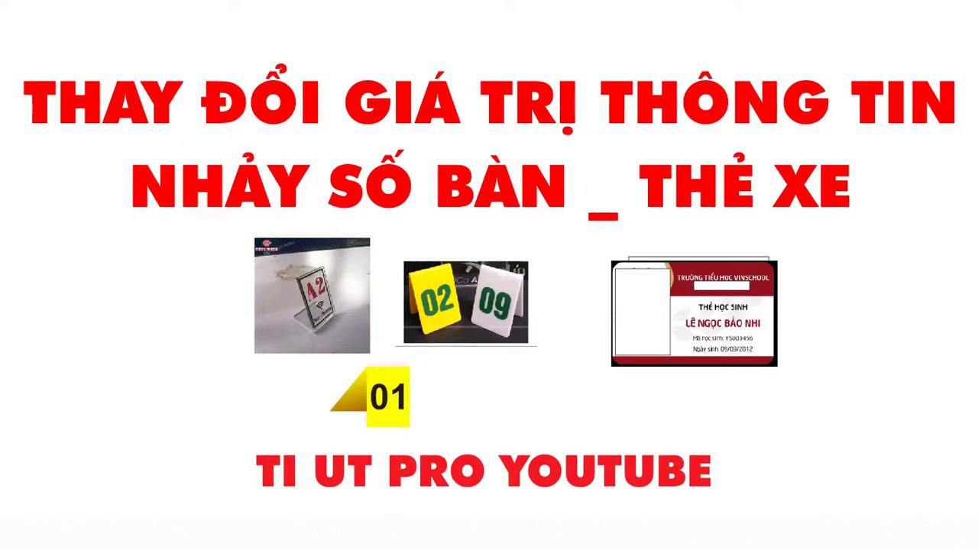
key(Escape)
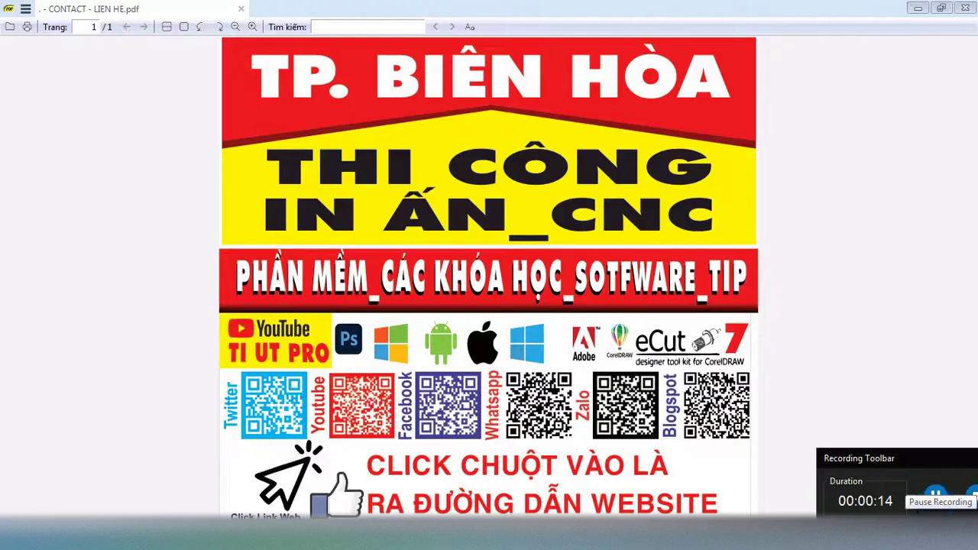
Review the contact PDF at page width, then close it and return to CorelDRAW.
key(alt+Tab)
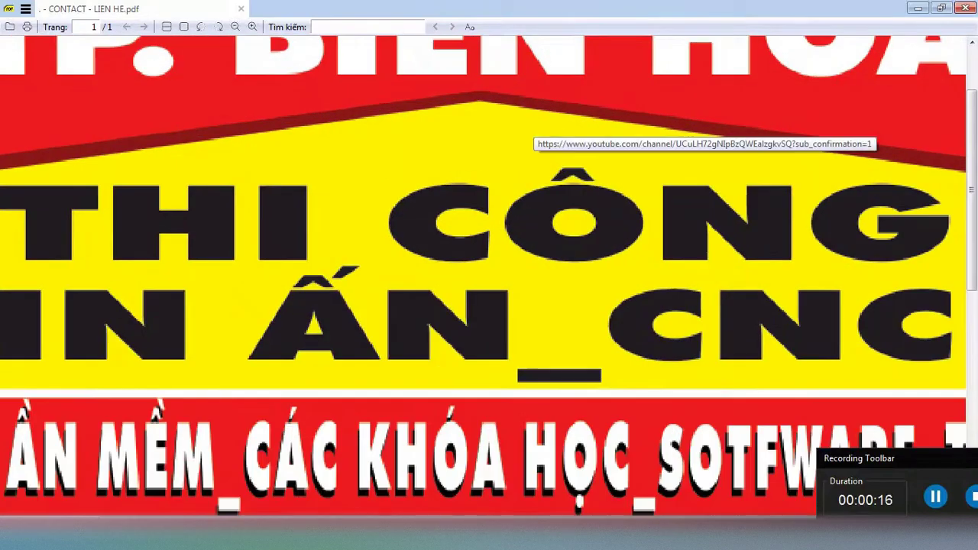
ctrl+scroll(499, 388, up, 2)
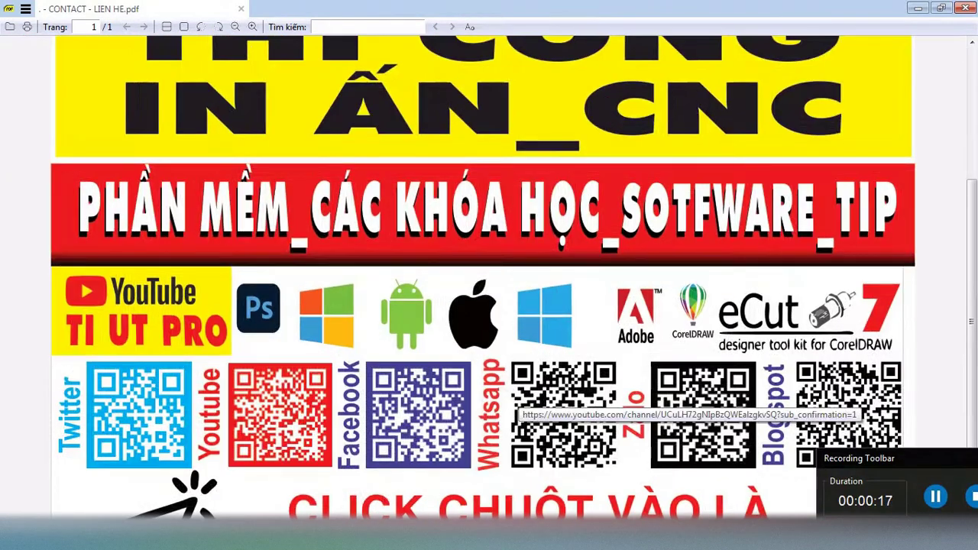
ctrl+scroll(524, 401, up, 1)
ctrl+scroll(523, 401, up, 1)
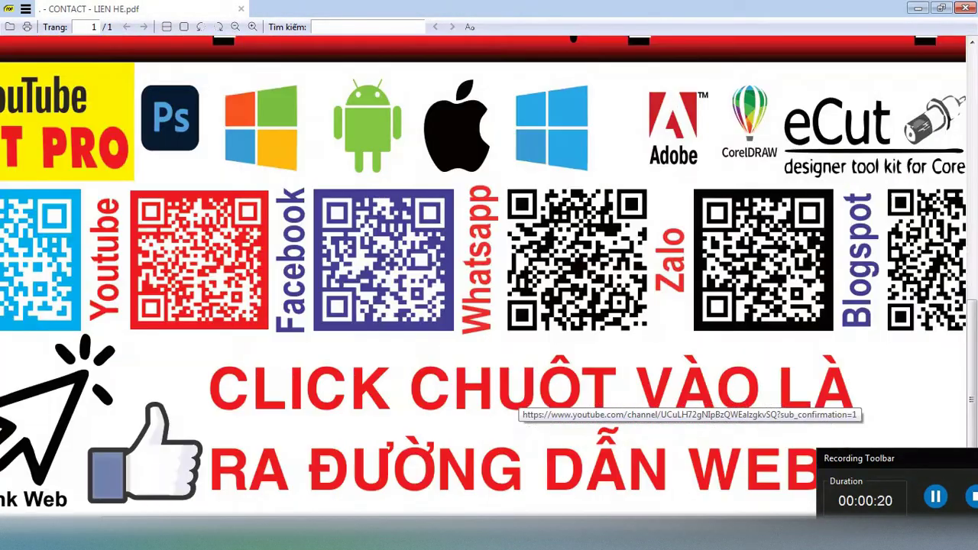
ctrl+scroll(523, 401, down, 3)
ctrl+scroll(260, 416, up, 5)
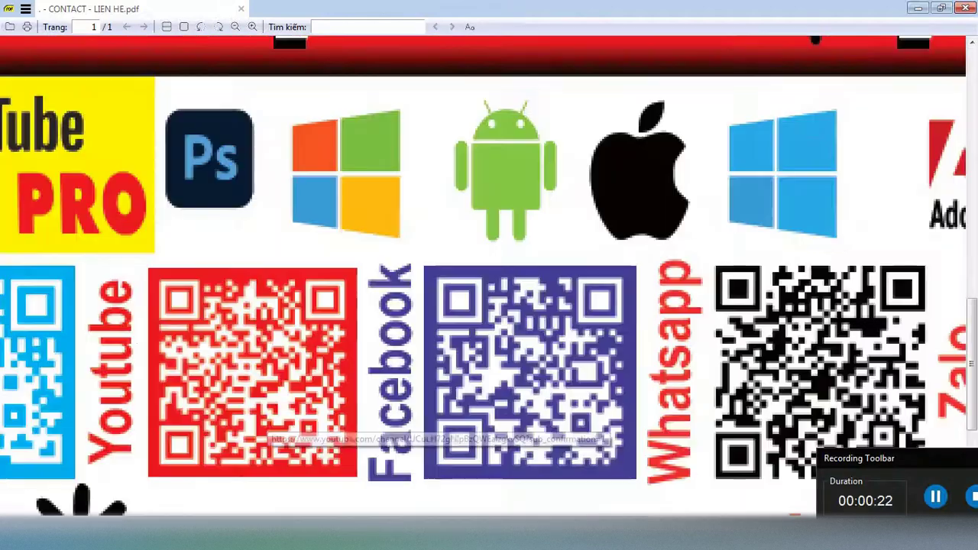
ctrl+scroll(262, 415, up, 2)
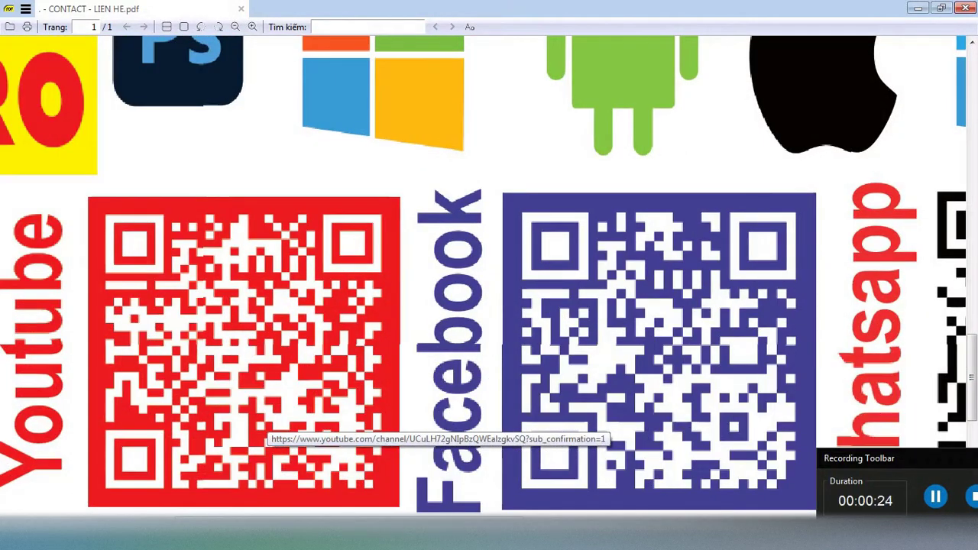
key(ctrl+2)
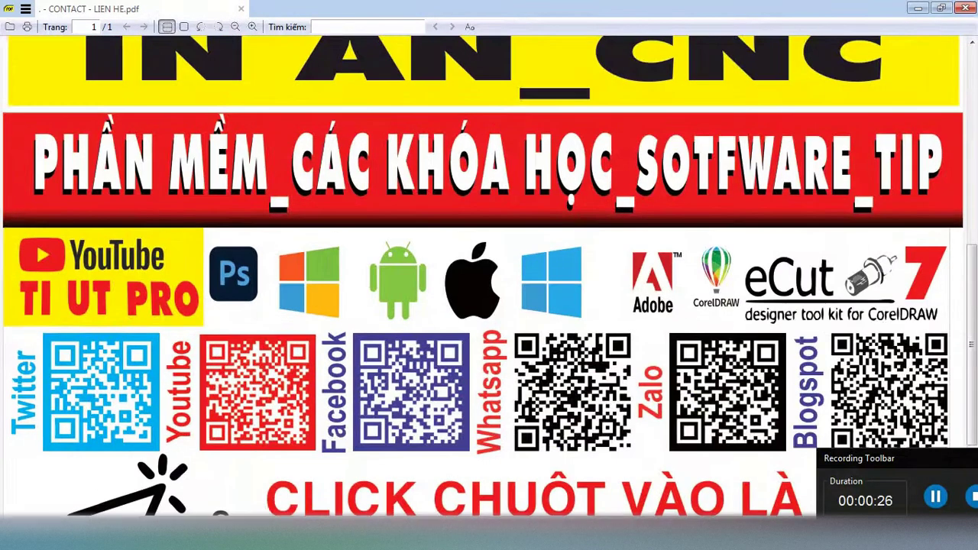
ctrl+scroll(779, 429, up, 2)
ctrl+scroll(780, 430, up, 3)
ctrl+scroll(780, 429, down, 2)
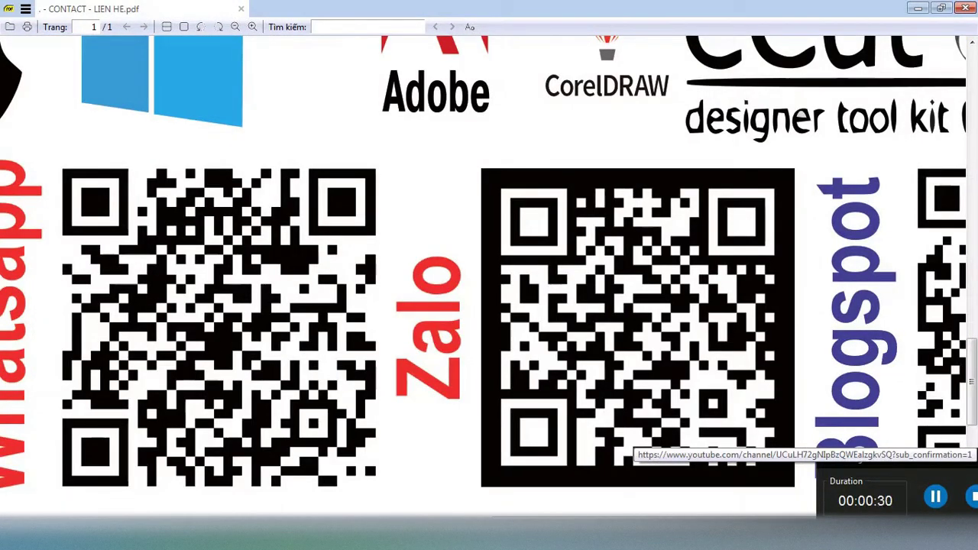
ctrl+scroll(780, 430, down, 2)
ctrl+scroll(780, 429, down, 1)
ctrl+scroll(779, 429, down, 1)
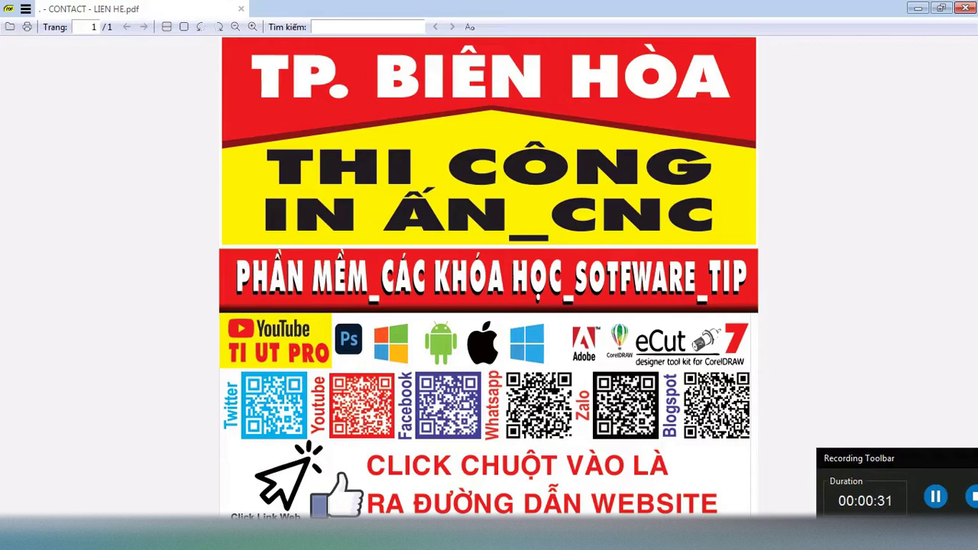
key(alt+F4)
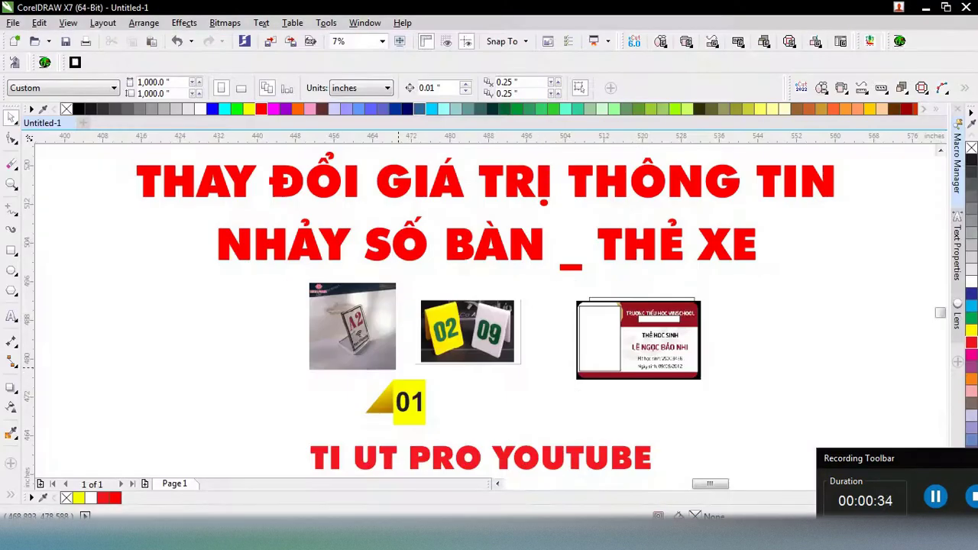
Zoom in on the photos, the 01 tag and the A2 acrylic sign photo.
key(z)
drag(530, 278, 300, 433)
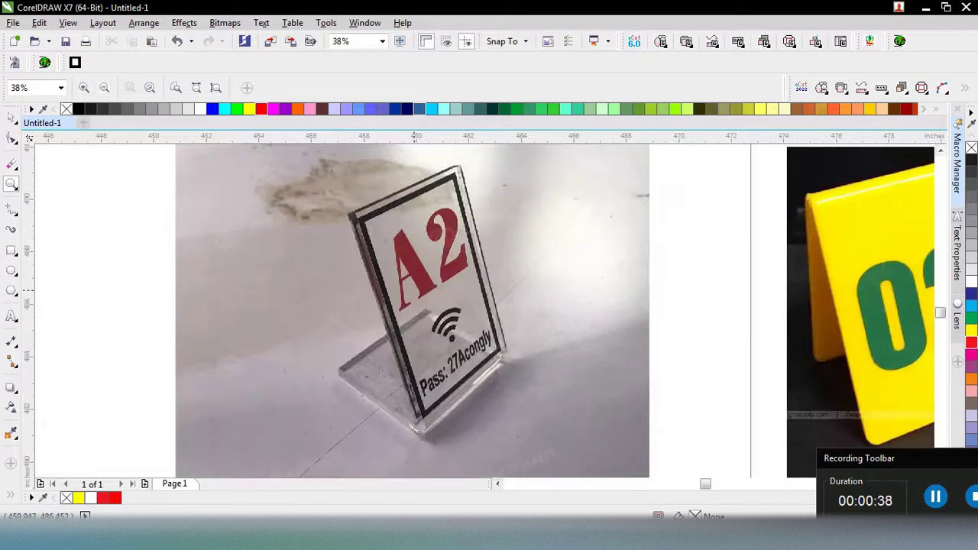
drag(252, 195, 466, 328)
scroll(414, 291, down, 4)
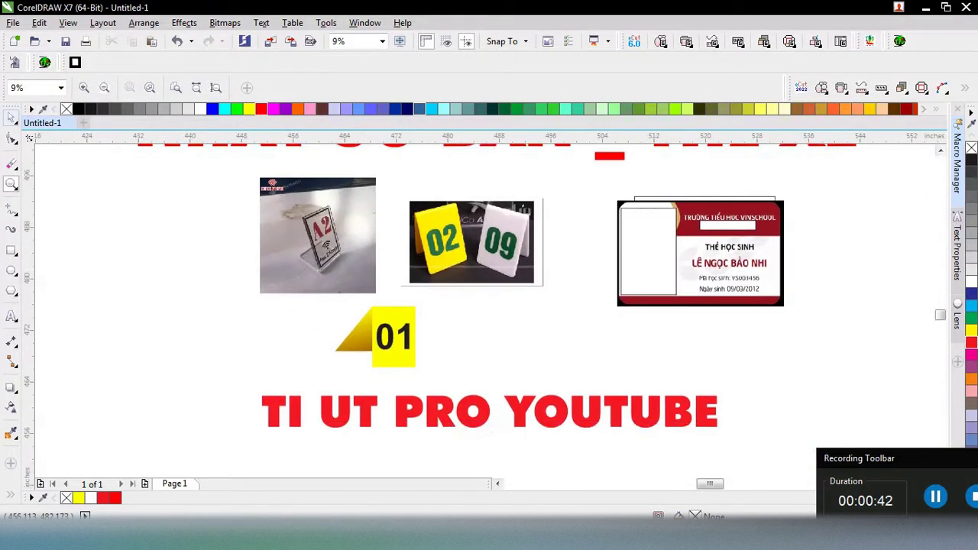
Move the yellow 01 tag further left and drop a TI UT PRO YOUTUBE copy below-left.
click(11, 117)
click(393, 336)
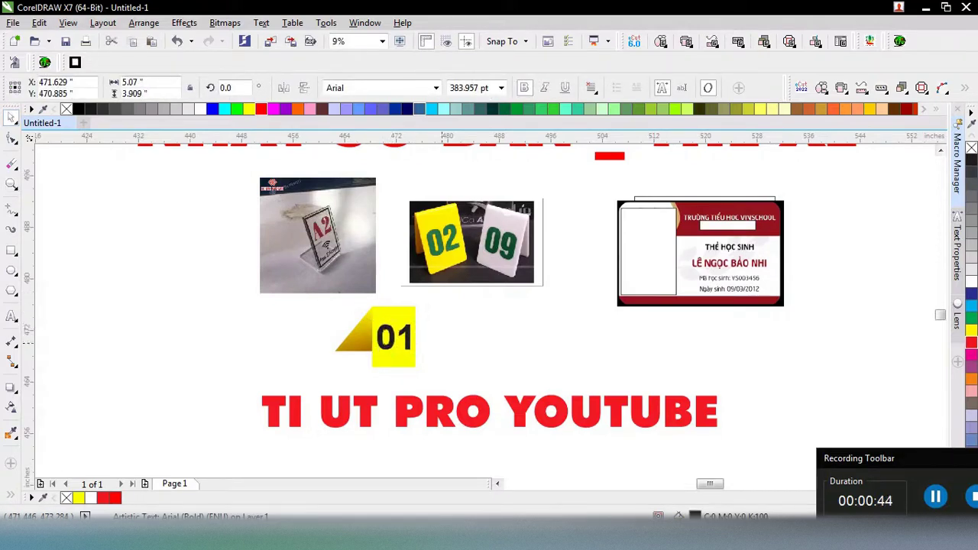
drag(437, 302, 326, 375)
mouse_move(375, 336)
mouse_down()
mouse_move(216, 316)
mouse_move(175, 327)
mouse_up()
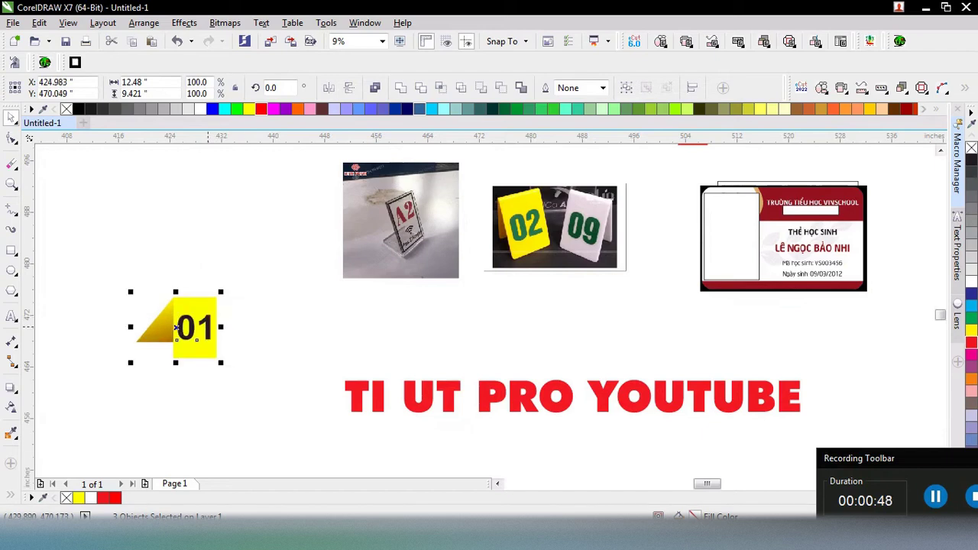
key(Escape)
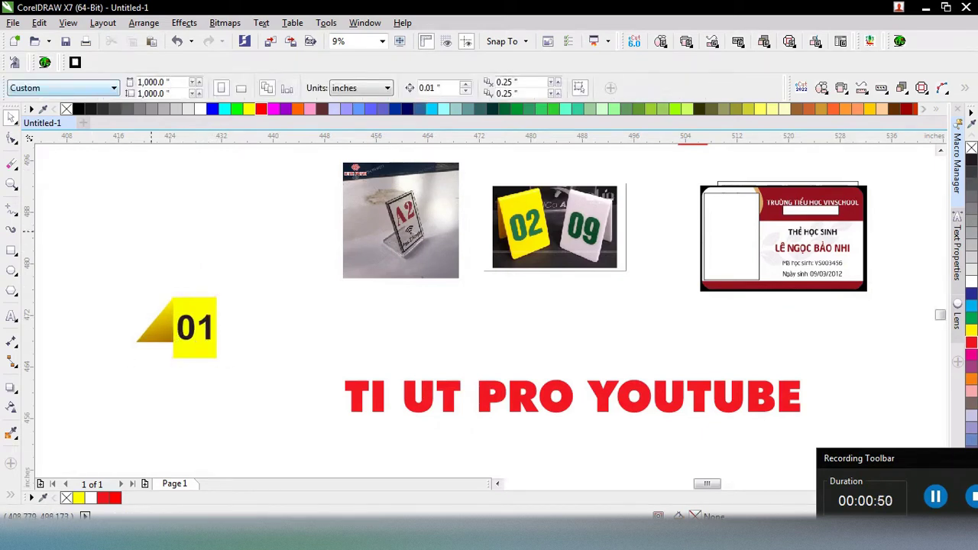
drag(412, 385, 269, 415)
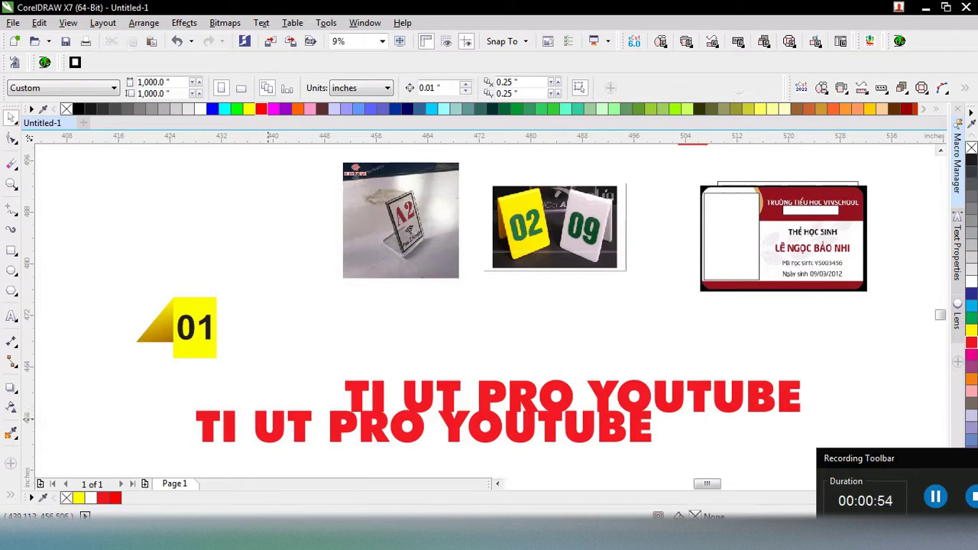
Change the title copy to 'HỐ TRỢ X7 - 2022 CDR' and nudge the 01 tag right and down.
double_click(259, 425)
key(ctrl+a)
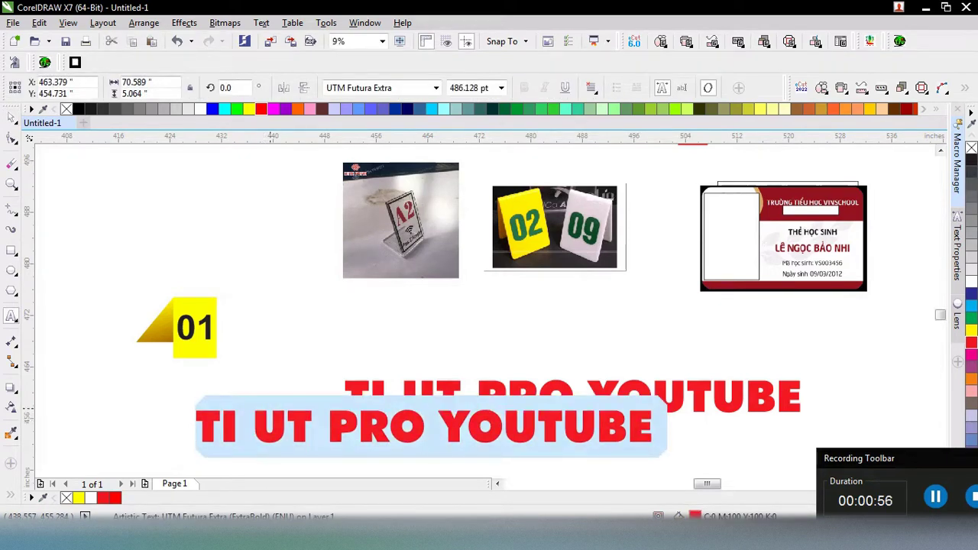
text(X7)
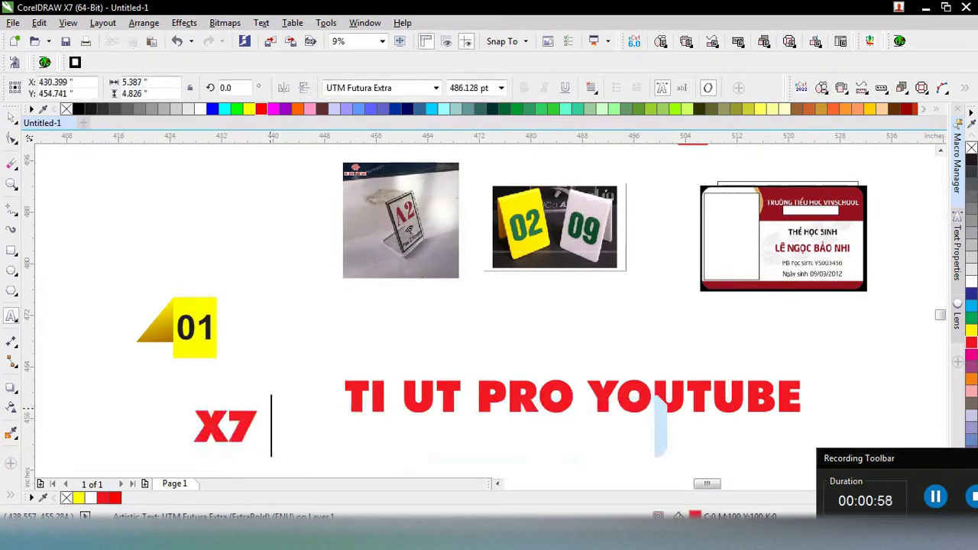
text( - 2022)
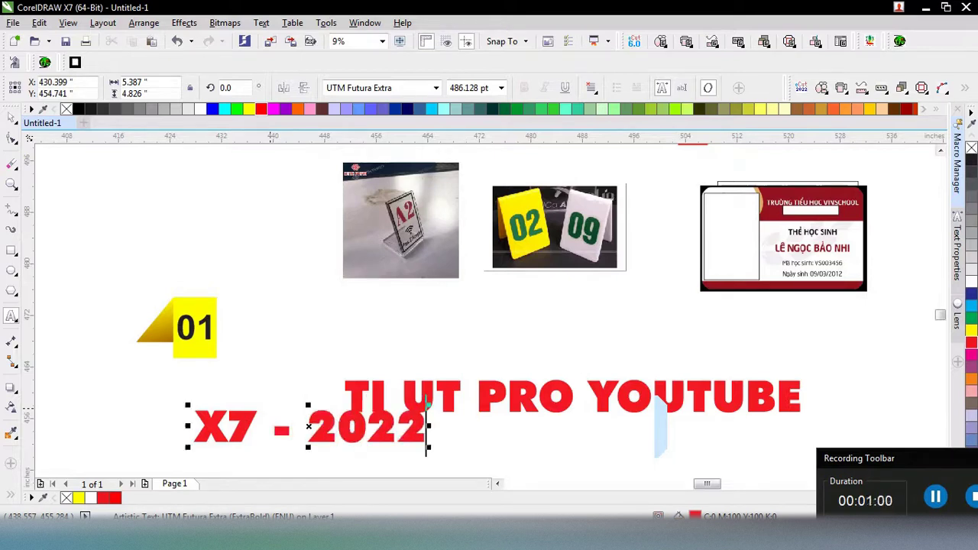
text( CDR)
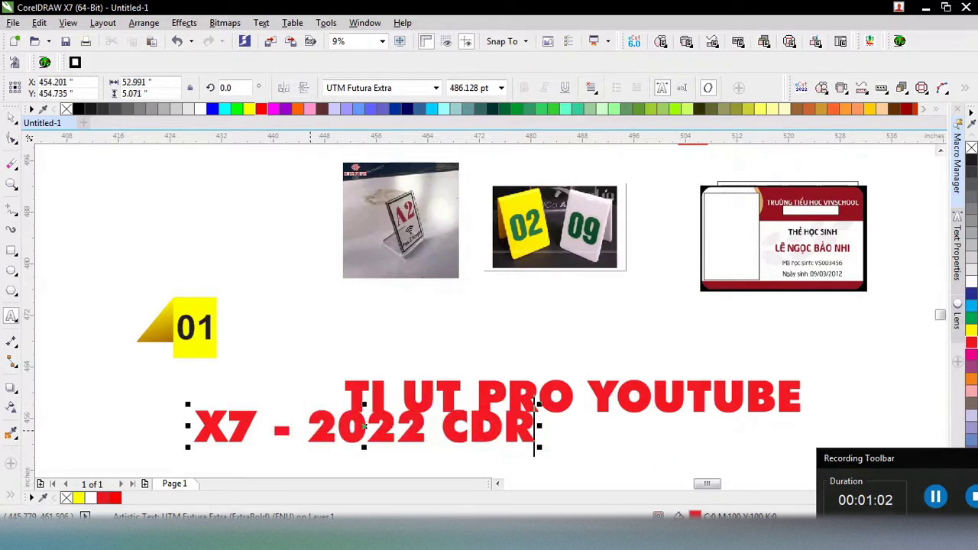
click(191, 426)
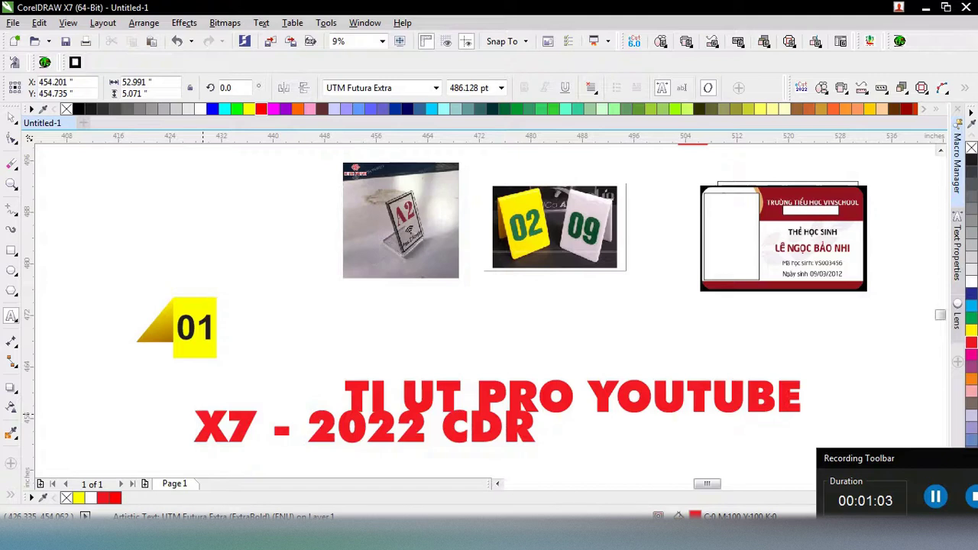
text(HOỐ )
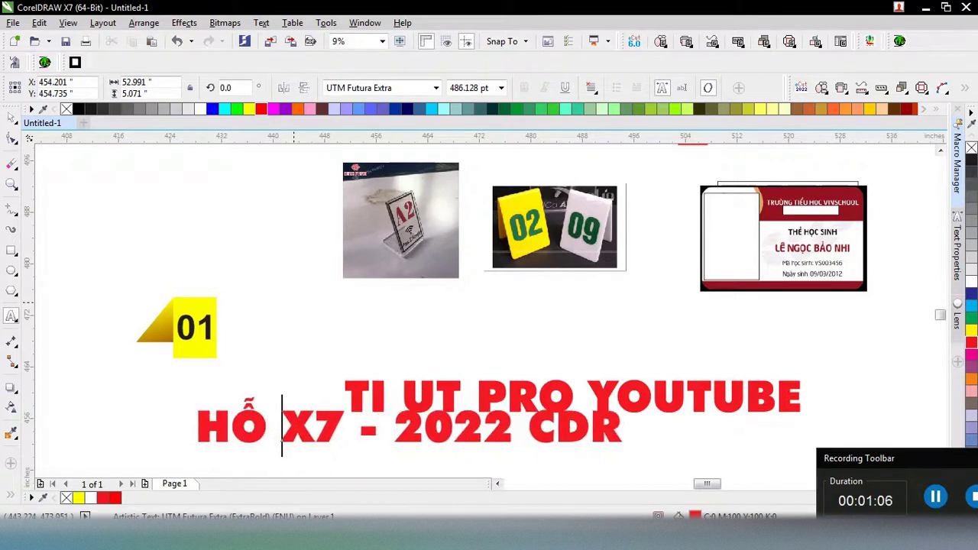
text(TRỌ)
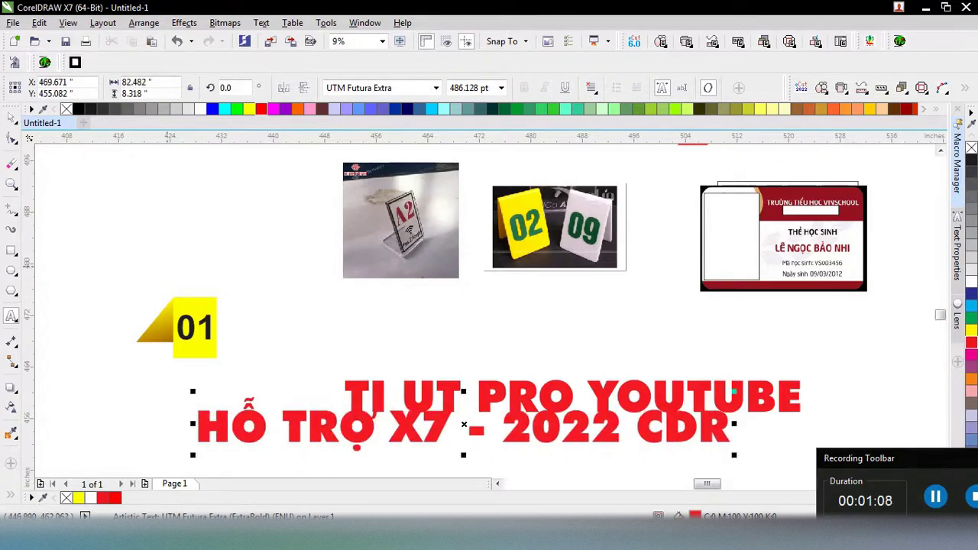
key(ctrl+space)
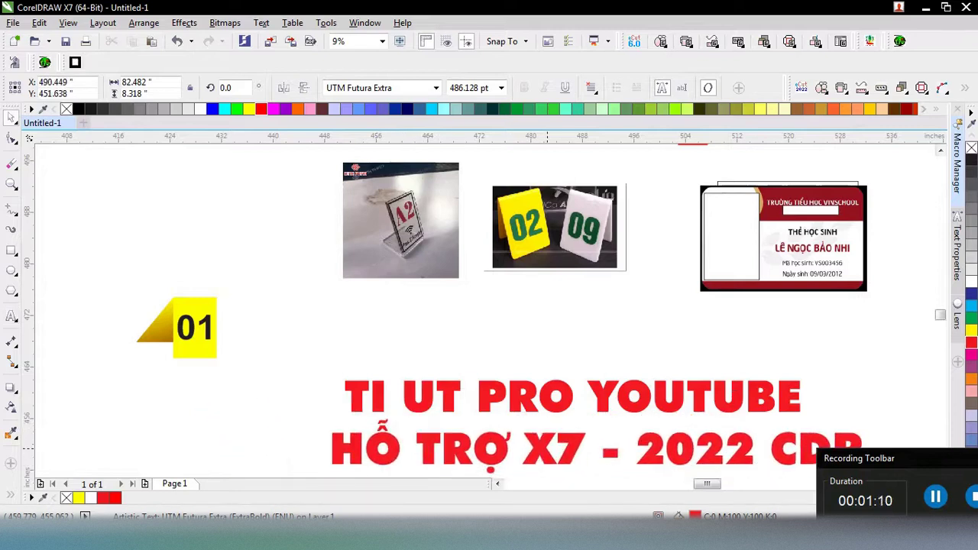
drag(95, 266, 249, 373)
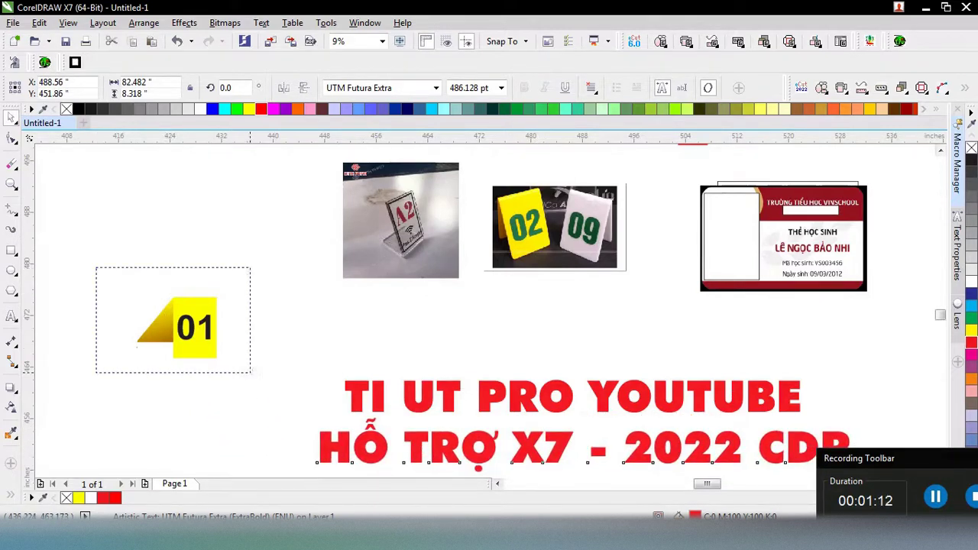
drag(215, 320, 256, 324)
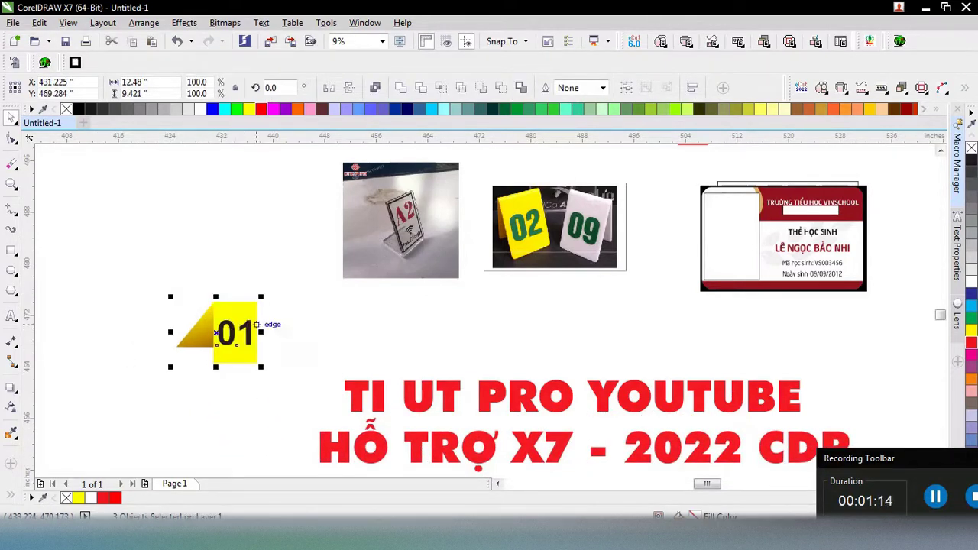
Copy the 01 text above the tag and extend it to read '01 - 1000 SỐ'.
scroll(256, 325, up, 2)
ctrl+click(240, 327)
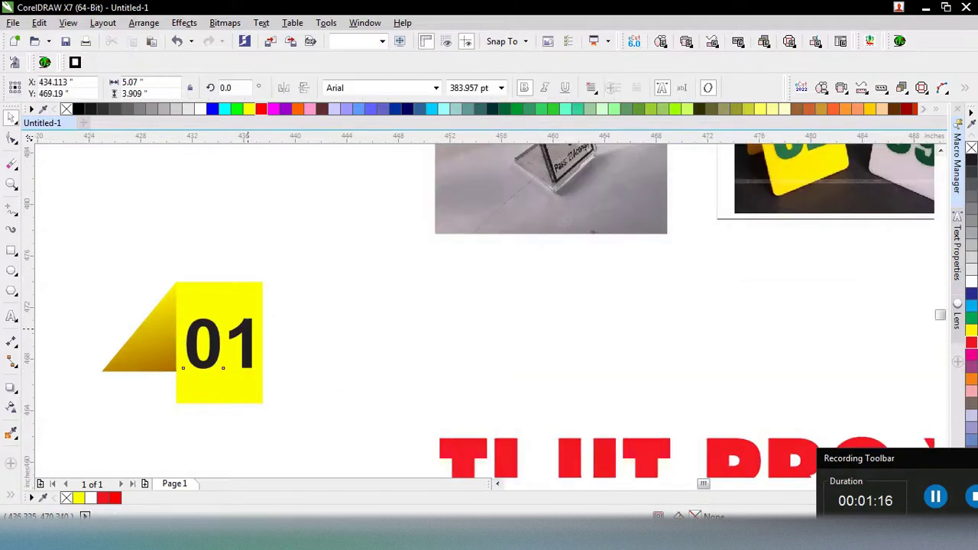
drag(218, 343, 176, 248)
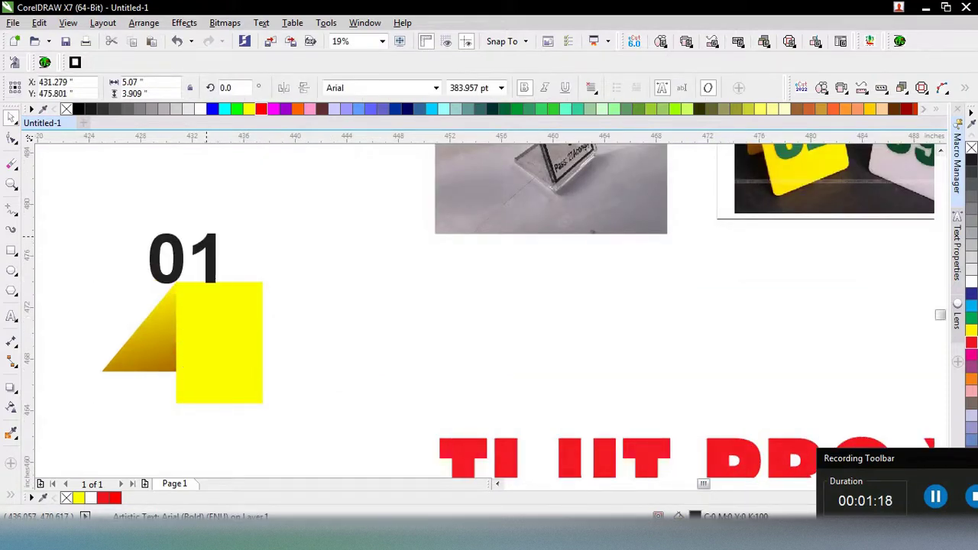
key(F8)
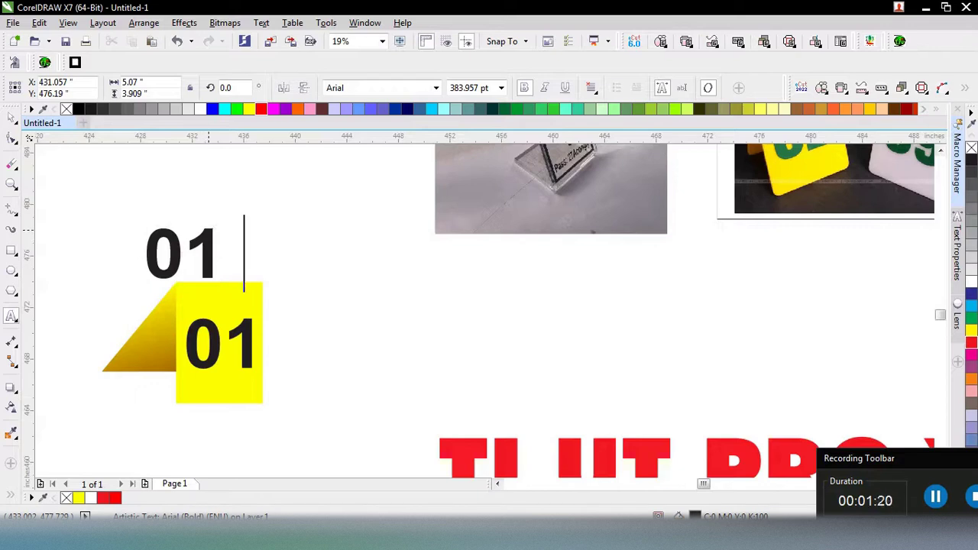
text(- 100)
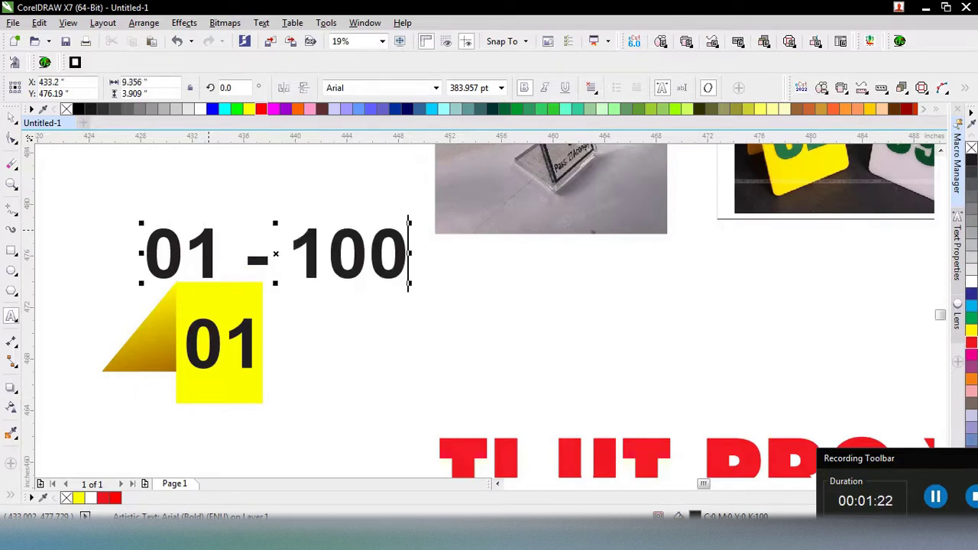
text(0 )
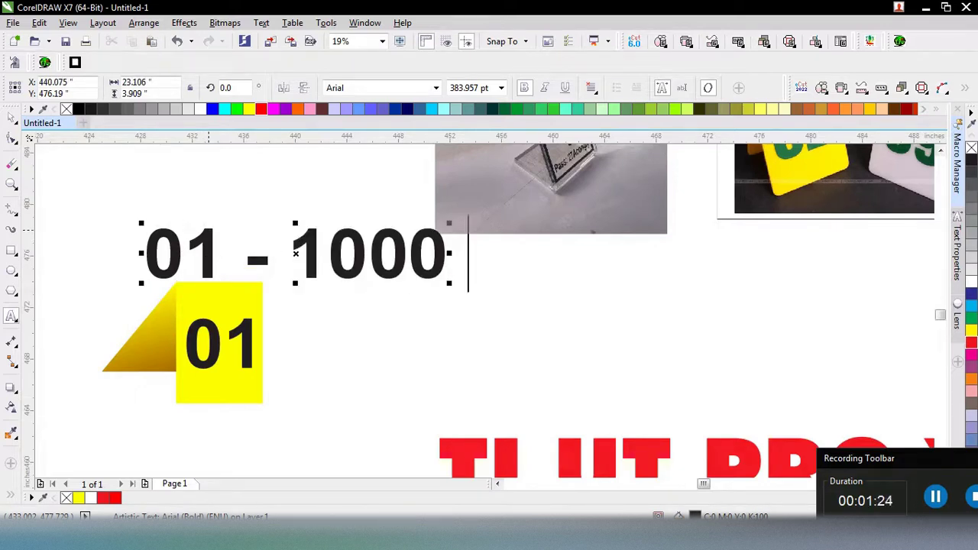
text(SỐ)
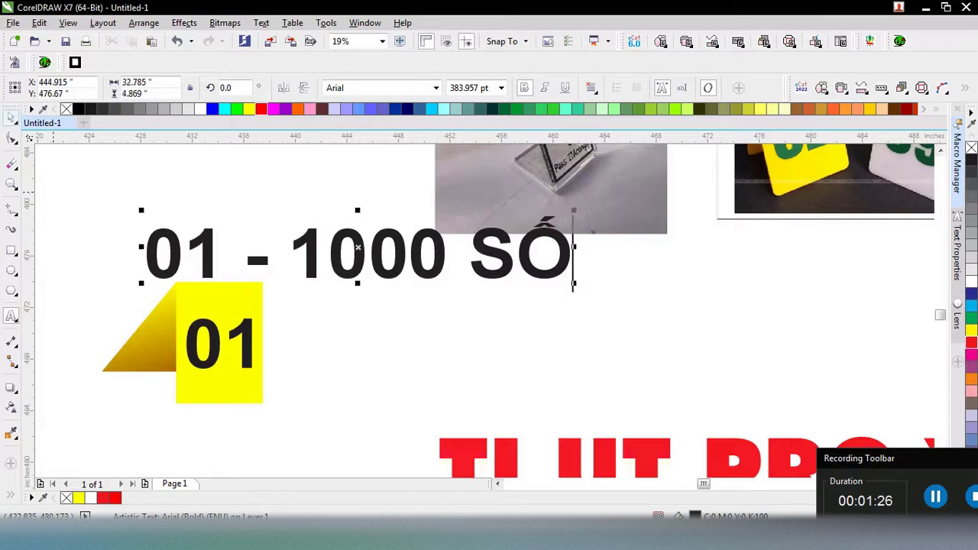
key(ctrl+space)
drag(196, 230, 126, 208)
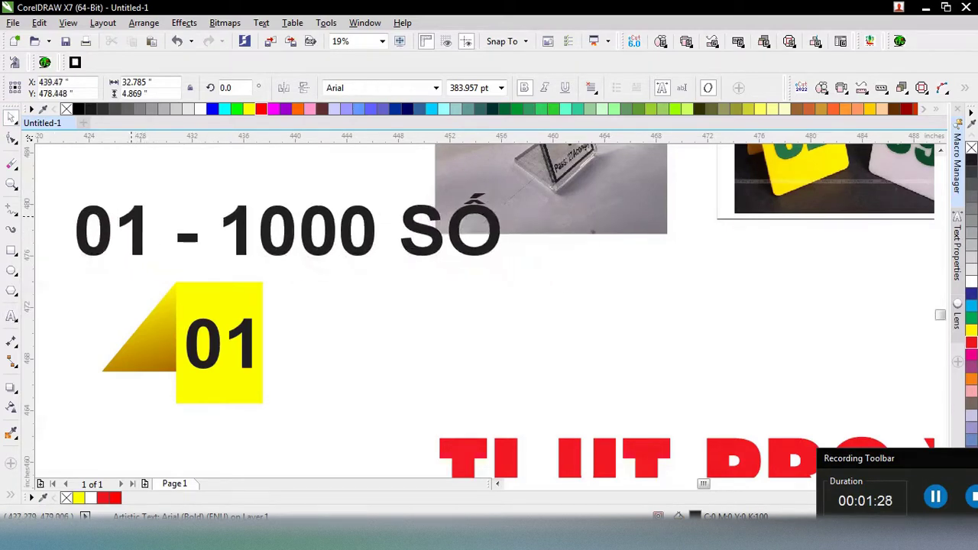
Move the heading and tag together further left, then select the tag's 01 number.
scroll(133, 218, down, 2)
shift+click(197, 275)
scroll(197, 275, left, 3)
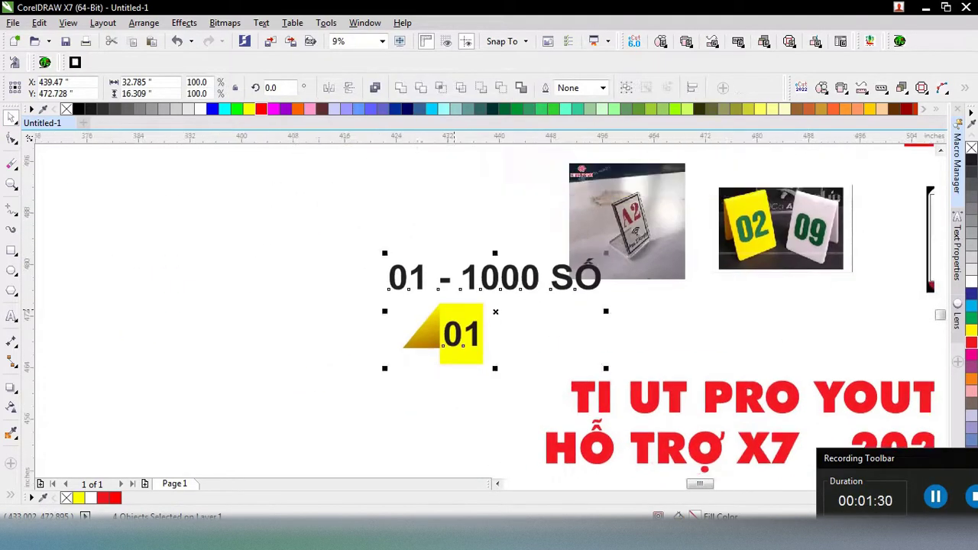
drag(458, 336, 304, 312)
scroll(324, 320, up, 2)
click(293, 307)
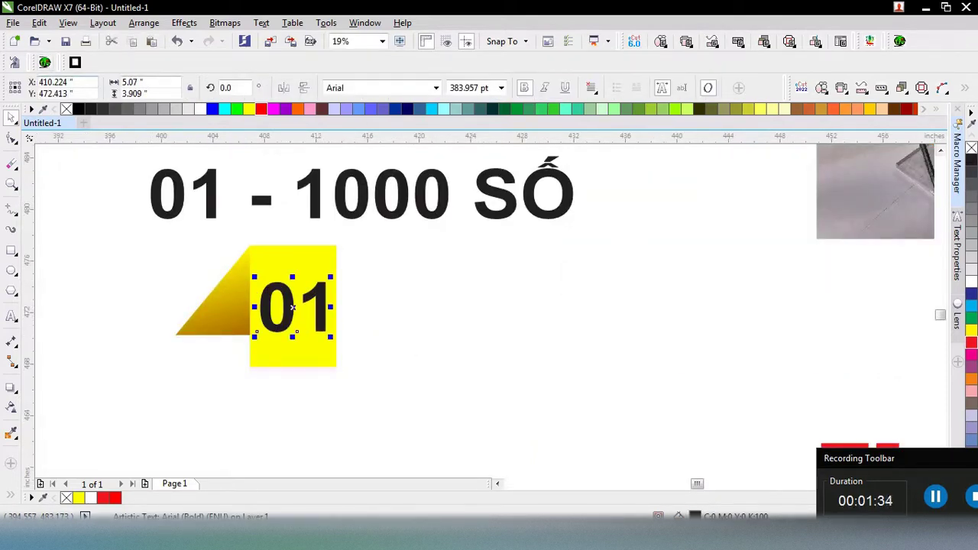
In the numbering macro, set format 00, numbers 01 to 30 and spacing 10.
key(F2)
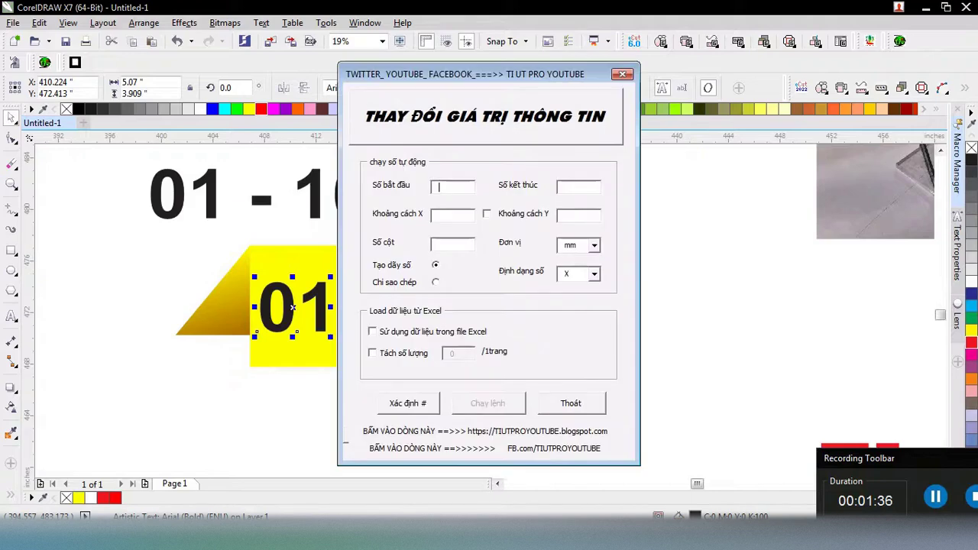
drag(474, 74, 695, 91)
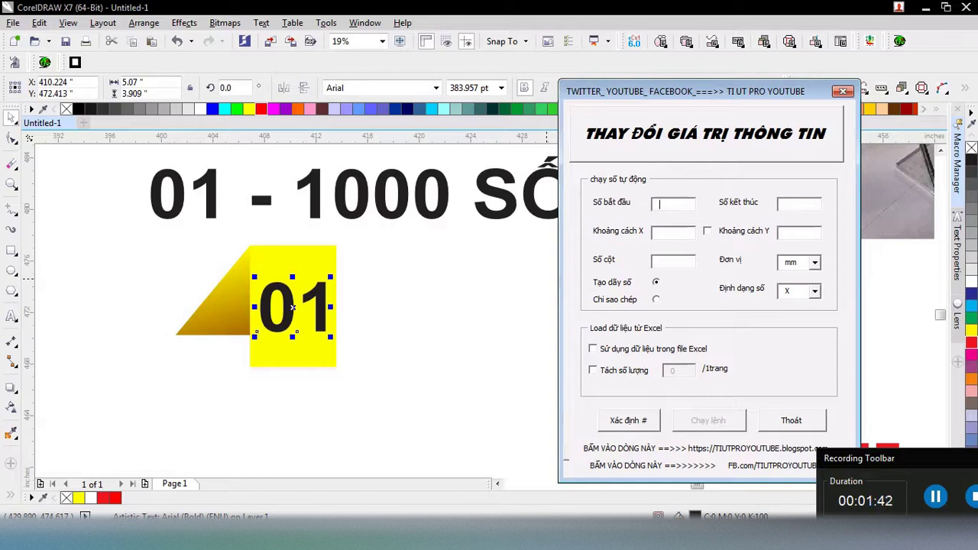
click(791, 290)
key(Down)
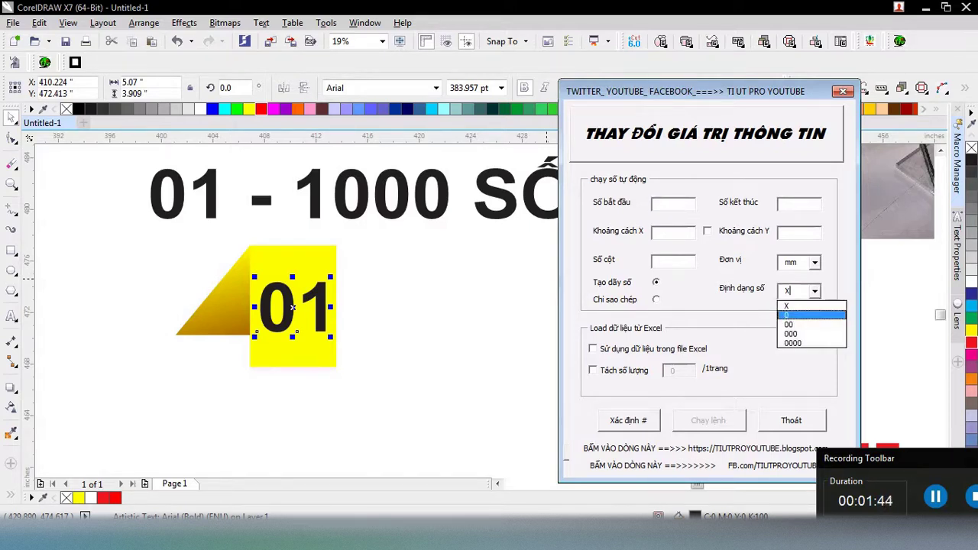
key(Down)
key(Return)
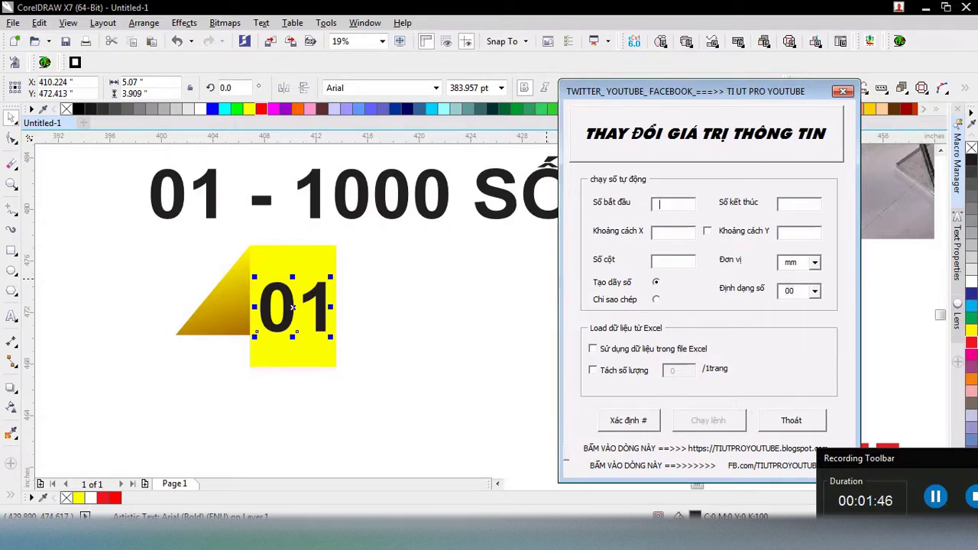
text(01)
key(Tab)
text(0)
key(Tab)
key(Tab)
text(10)
text(5)
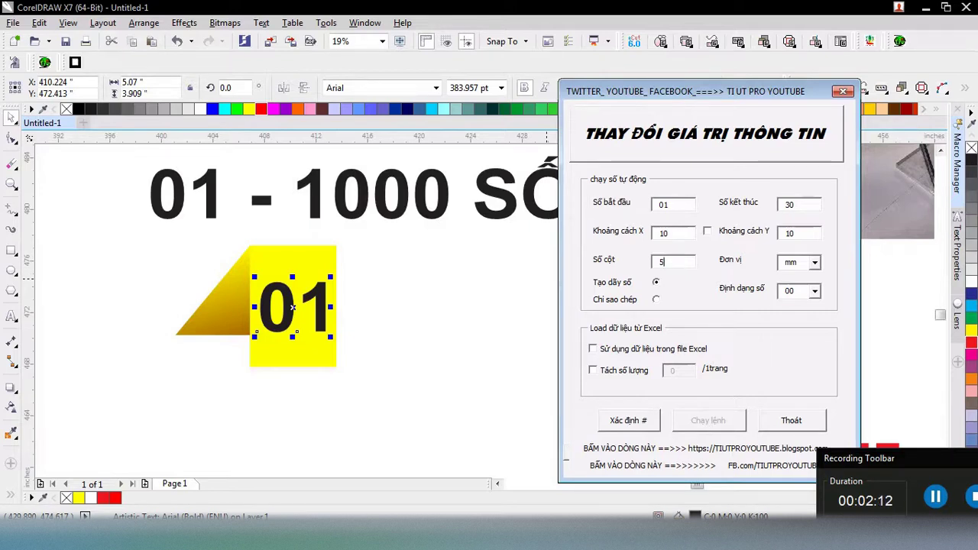
Split the quantity at 5 per page with a 10 margin, and make the number a # placeholder.
click(593, 369)
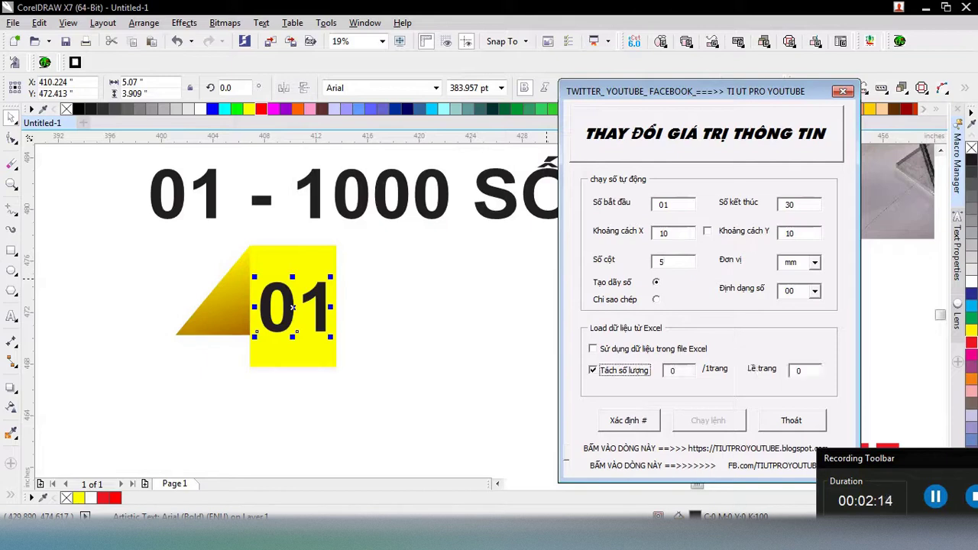
key(Tab)
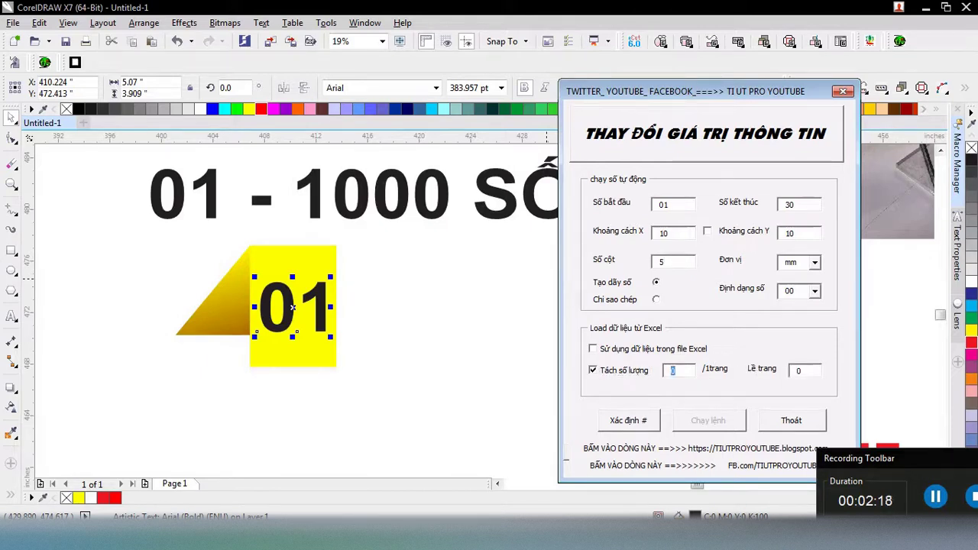
text(5)
key(Tab)
text(10)
key(shift+Tab)
key(Return)
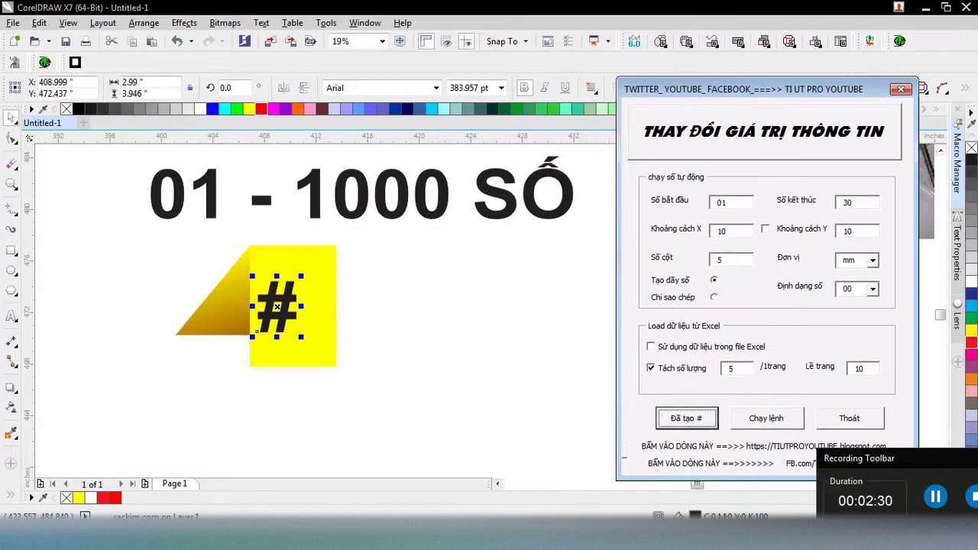
Centre-align the # placeholder text and add the yellow rectangle to the selection.
drag(590, 90, 649, 88)
click(590, 88)
click(620, 141)
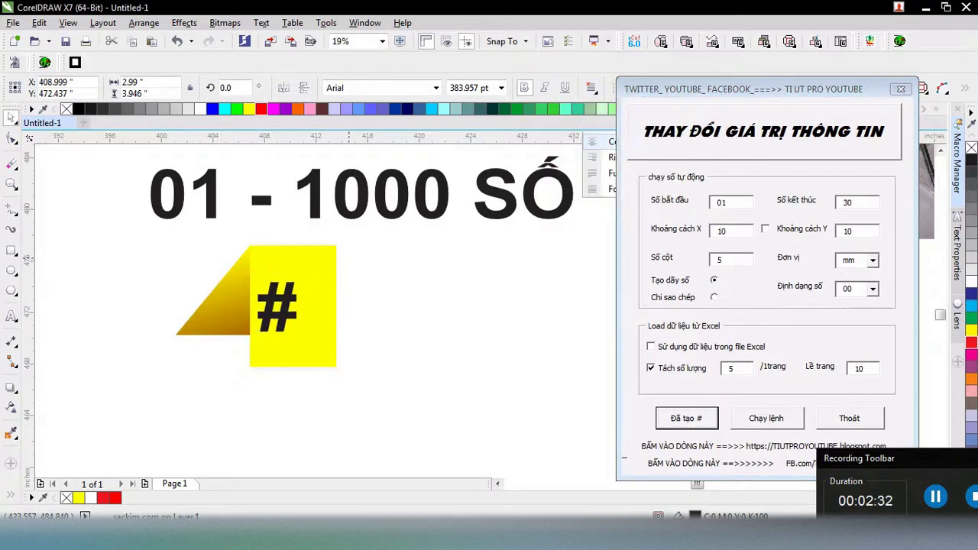
shift+click(311, 268)
Centre the # on the tag, group triangle, rectangle and #, and run the numbering macro.
key(c)
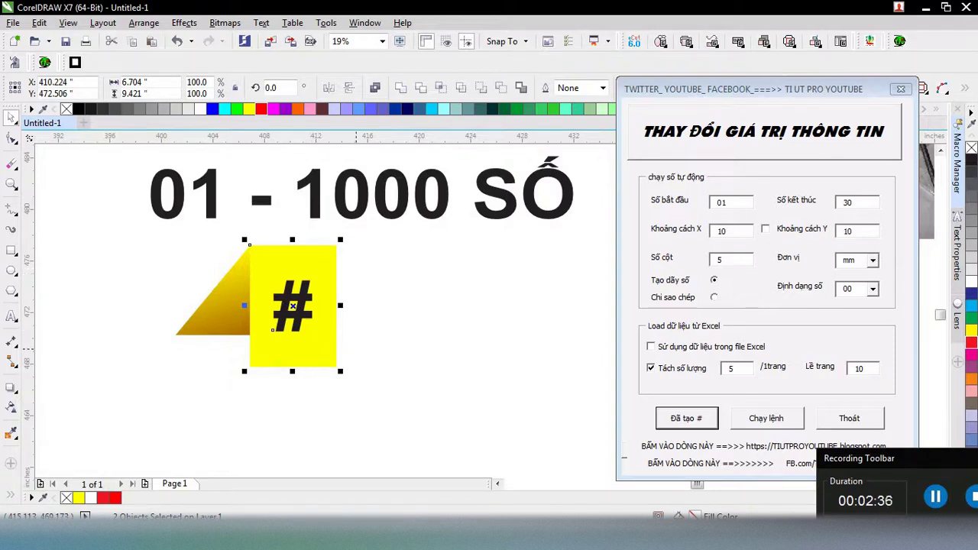
drag(386, 406, 149, 229)
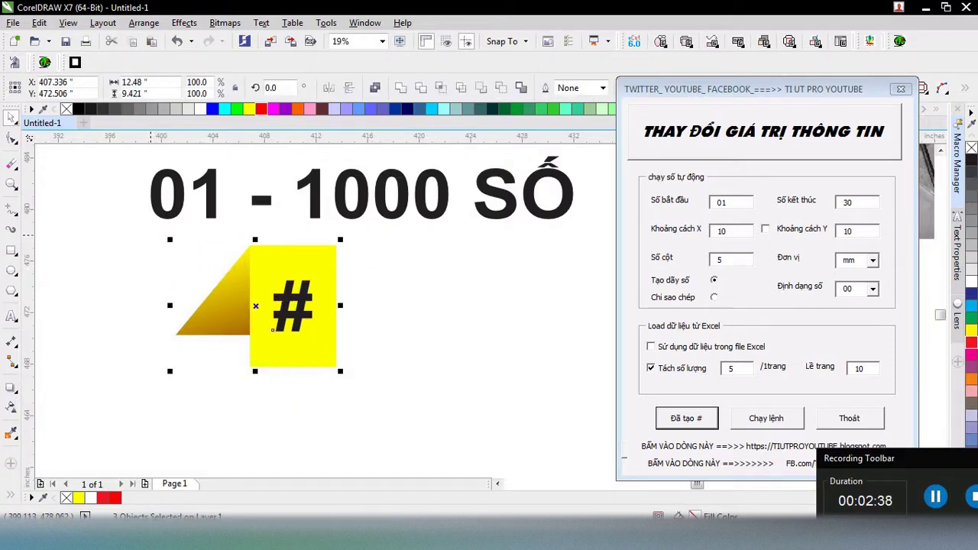
key(ctrl+g)
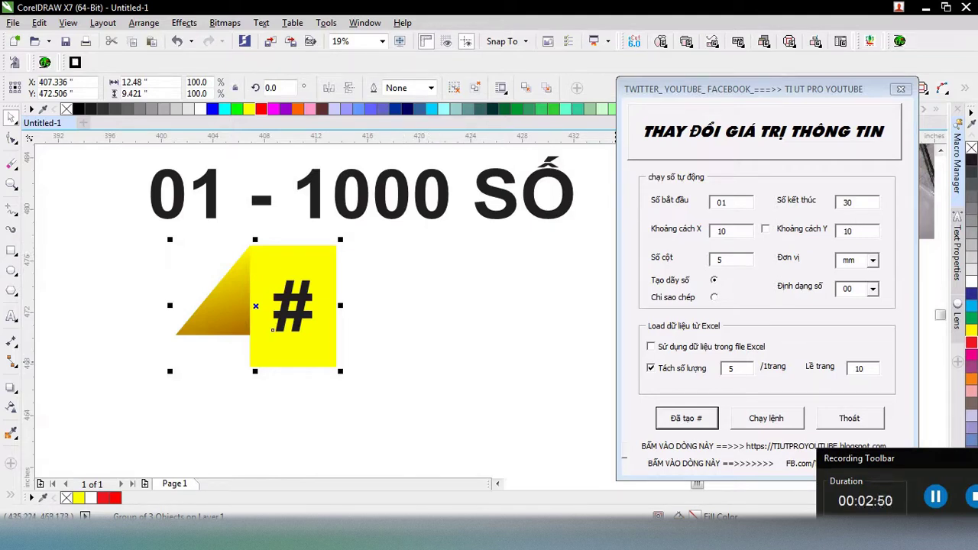
click(766, 418)
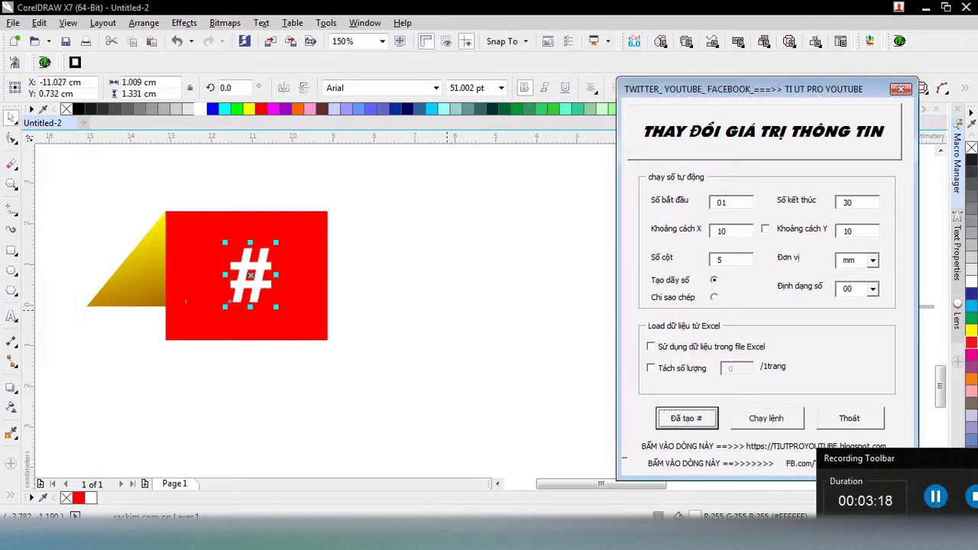
Group the red tag pieces, set the macro to 10 columns and generate the numbered grid.
shift+click(292, 267)
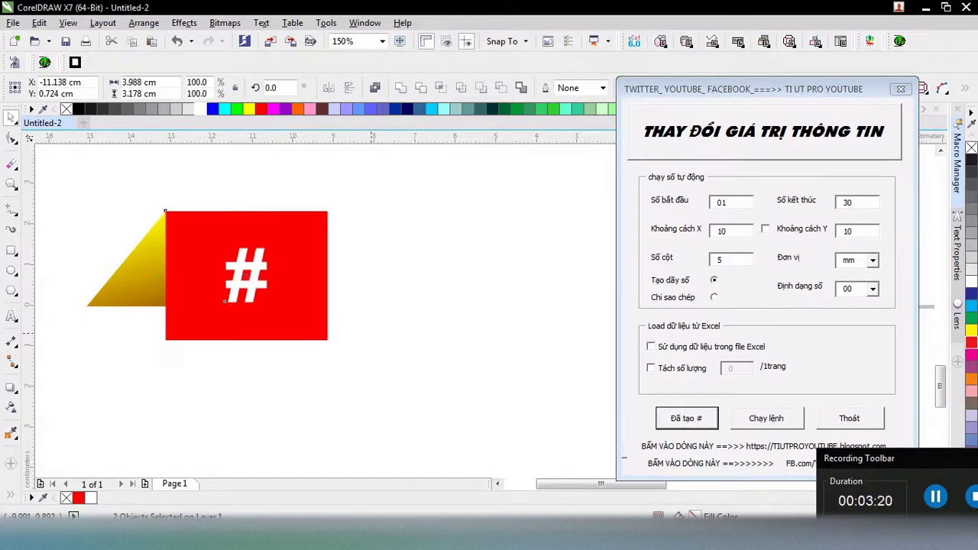
drag(388, 371, 77, 175)
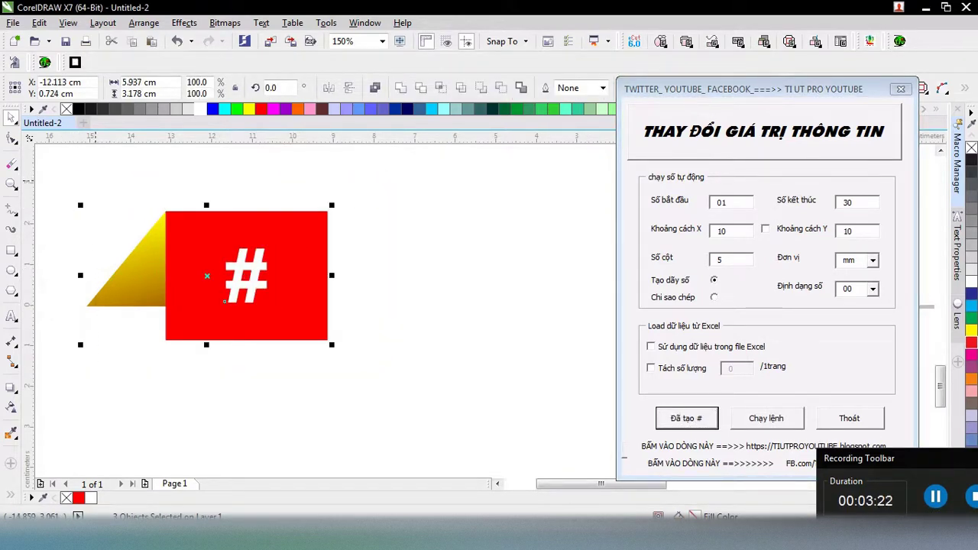
key(ctrl+g)
double_click(719, 260)
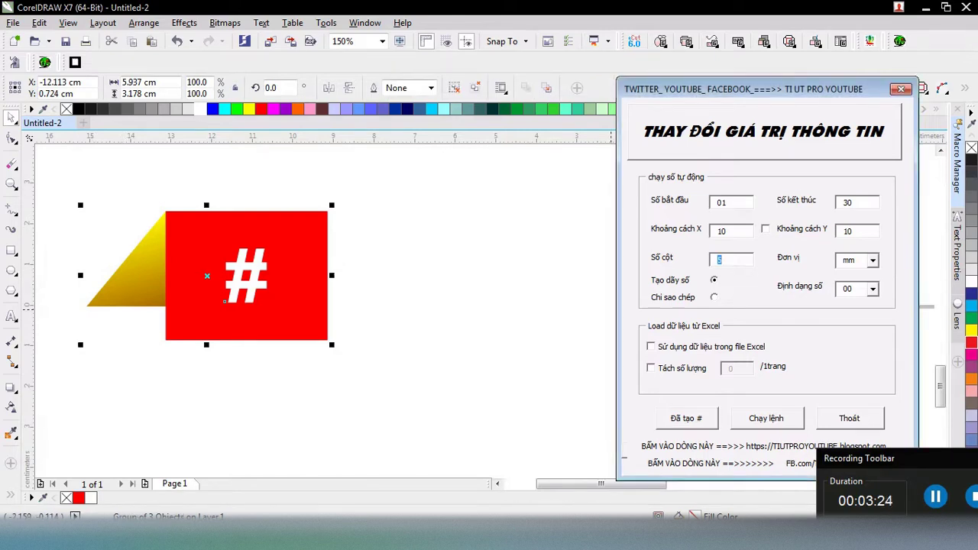
text(10)
click(766, 418)
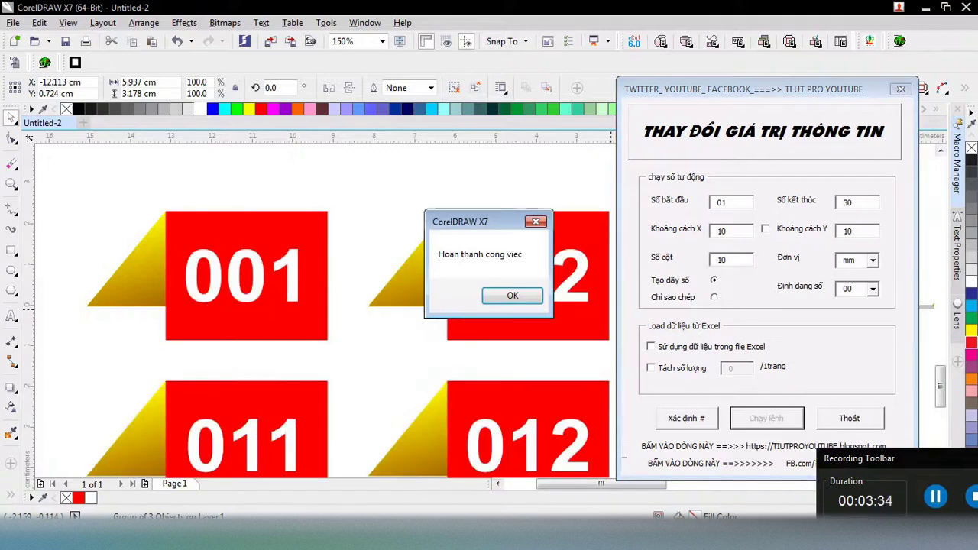
Dismiss the completion message, review the grid, and drop a copy of tag 030 below it.
click(511, 295)
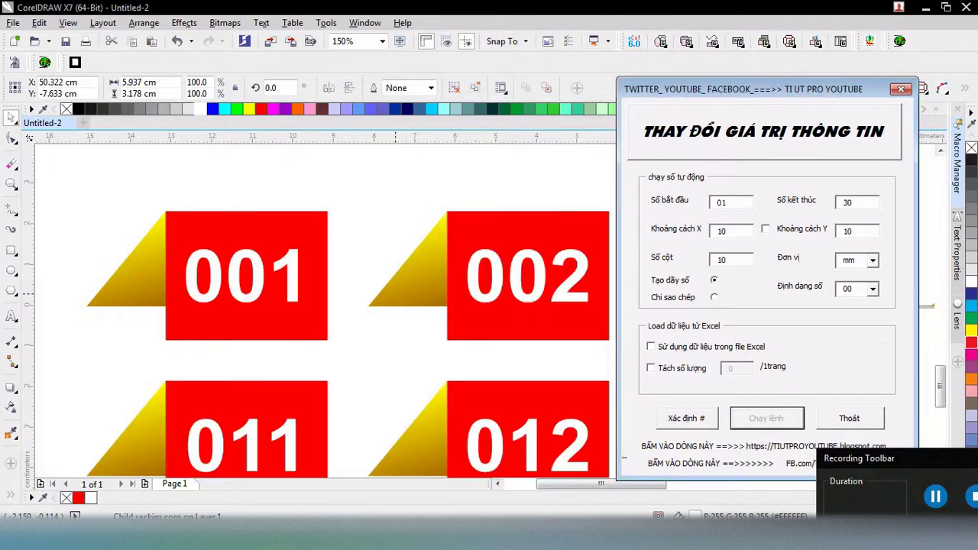
scroll(380, 290, down, 2)
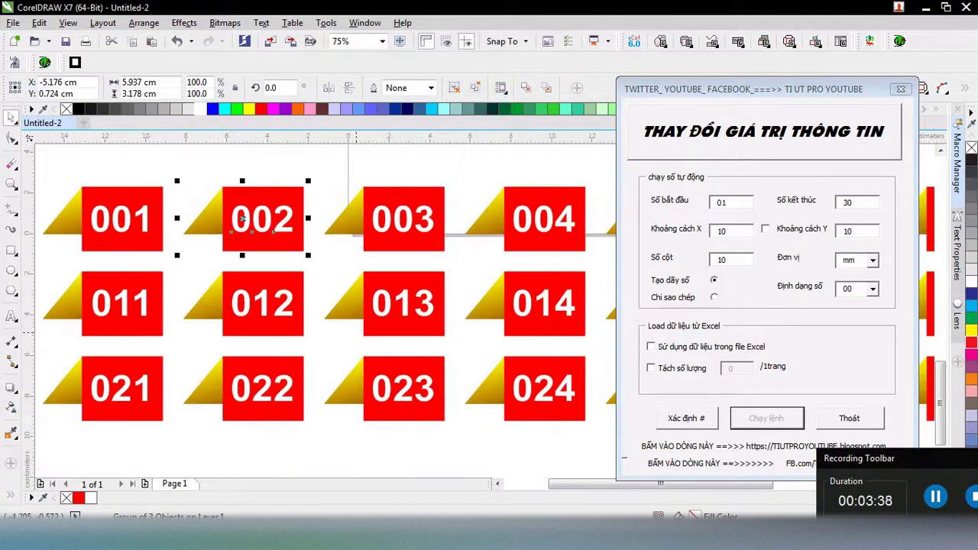
scroll(50, 216, right, 2)
scroll(226, 262, down, 2)
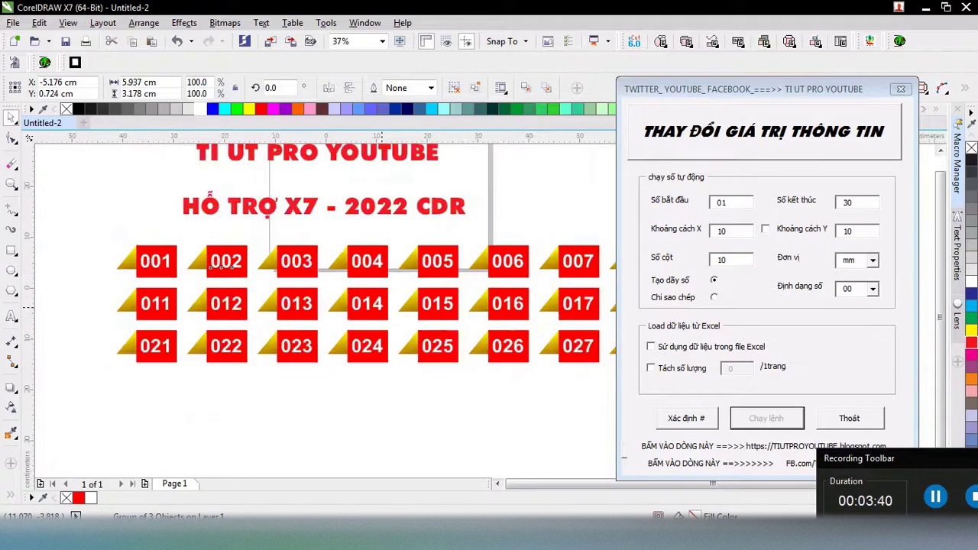
scroll(374, 297, up, 2)
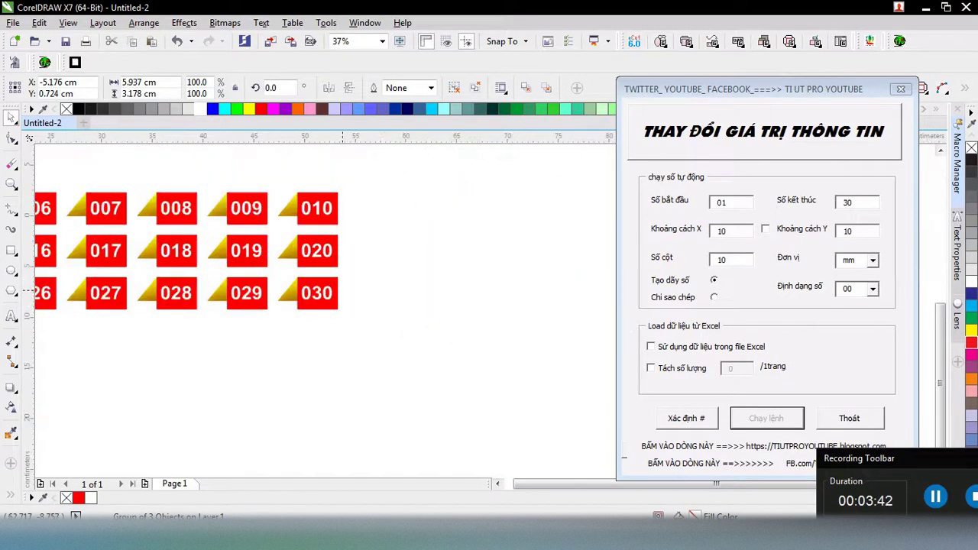
scroll(375, 297, up, 2)
scroll(375, 297, up, 1)
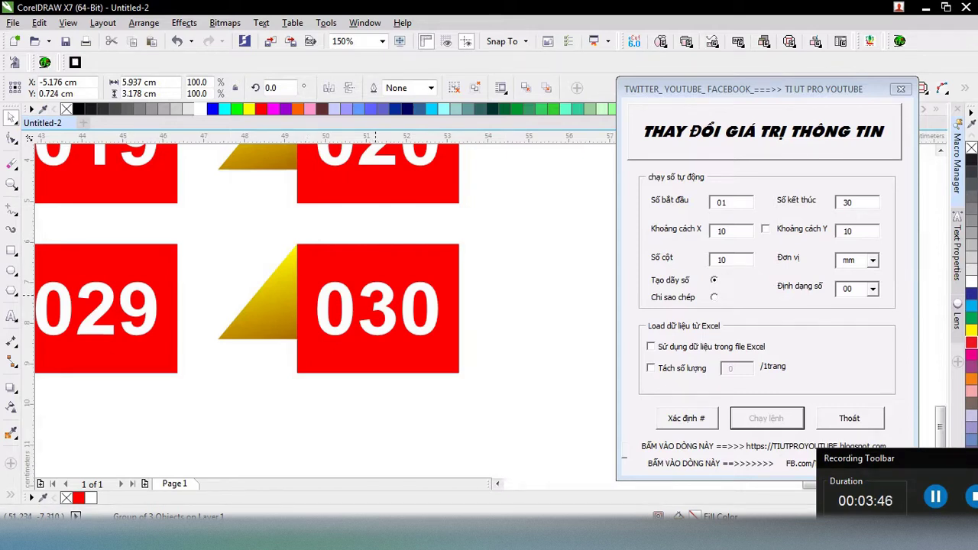
scroll(374, 295, down, 5)
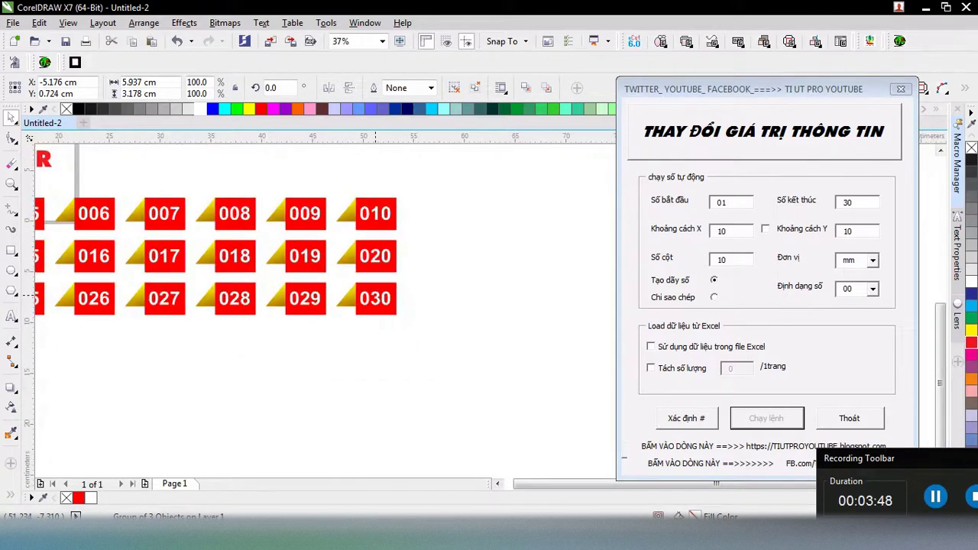
drag(369, 303, 348, 357)
scroll(349, 357, up, 2)
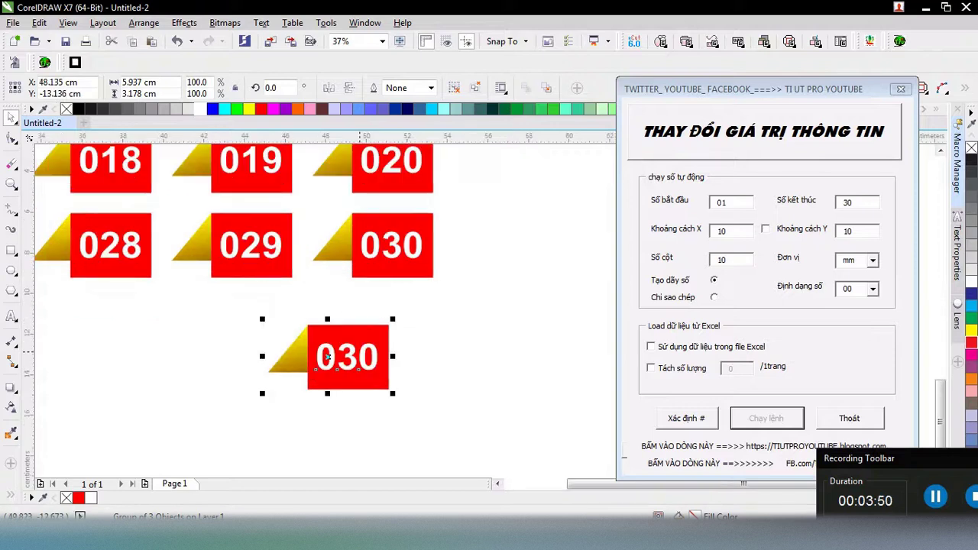
key(Escape)
scroll(338, 365, up, 2)
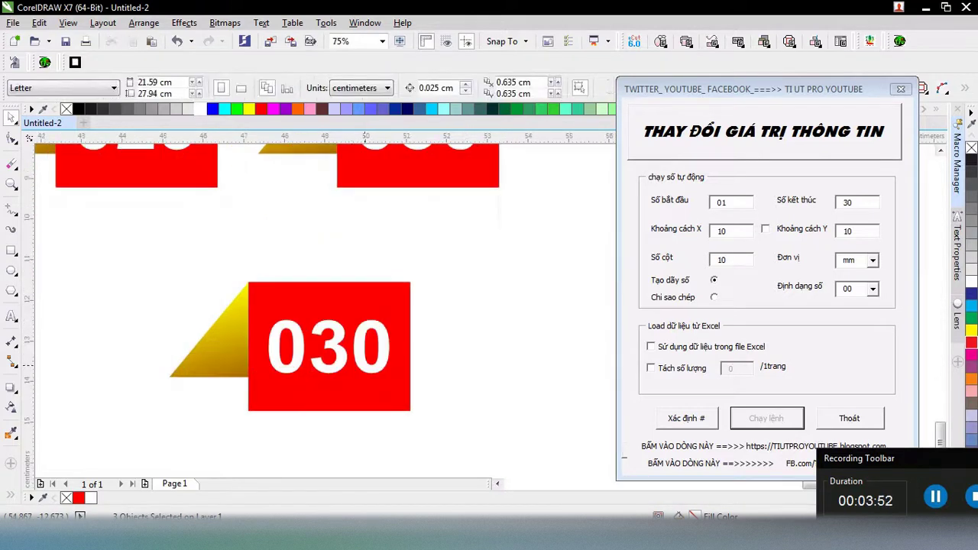
Make the copied tag's number a # placeholder and set numbering 11 to 19 in plain format.
click(328, 346)
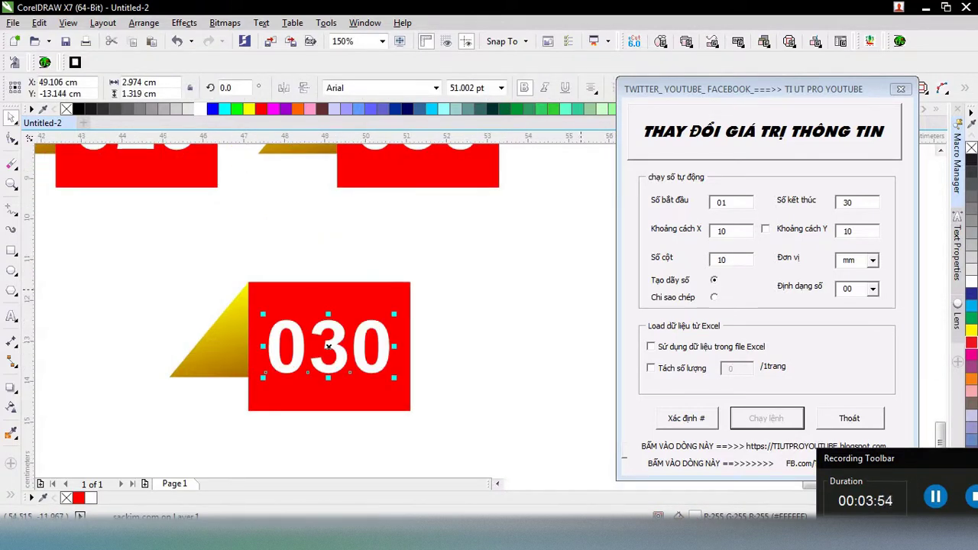
click(685, 417)
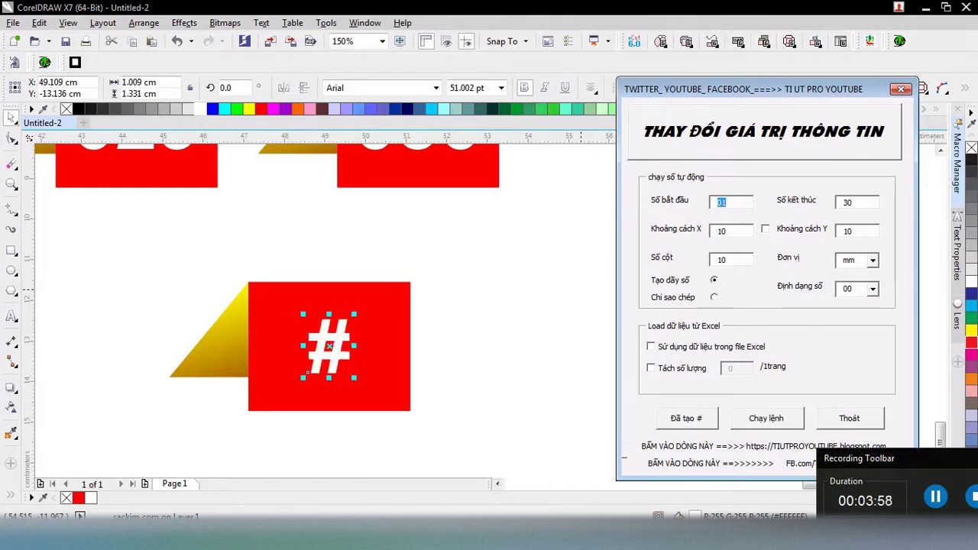
text(1)
key(shift+Home)
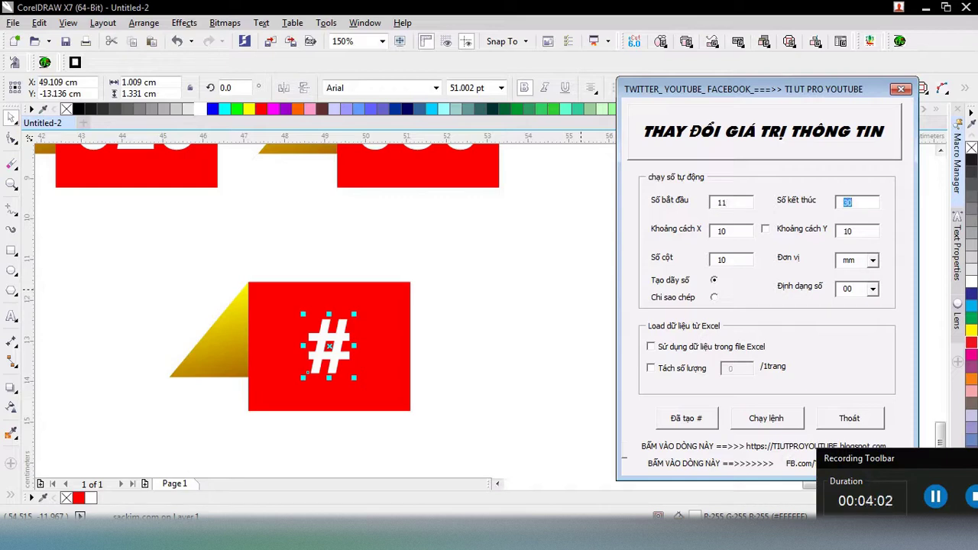
text(1+9)
key(BackSpace)
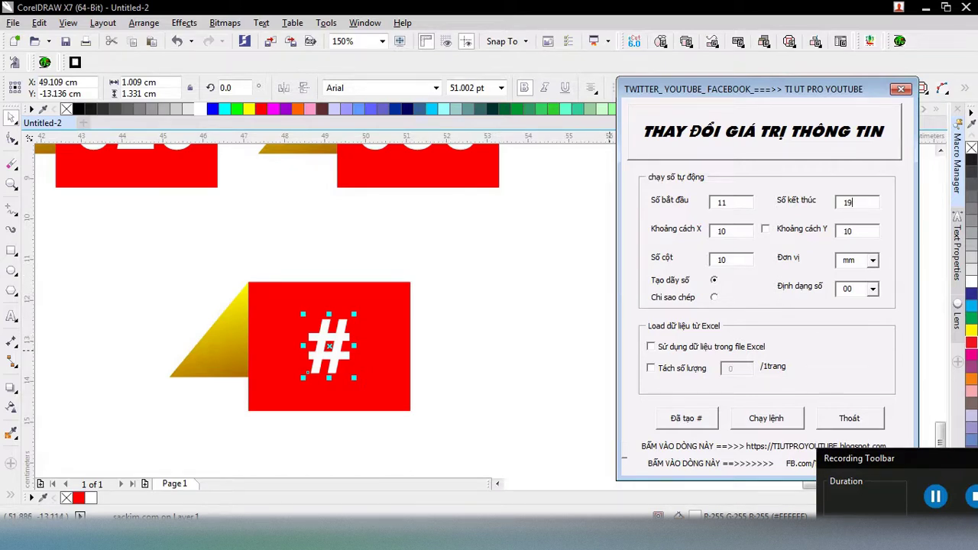
click(871, 287)
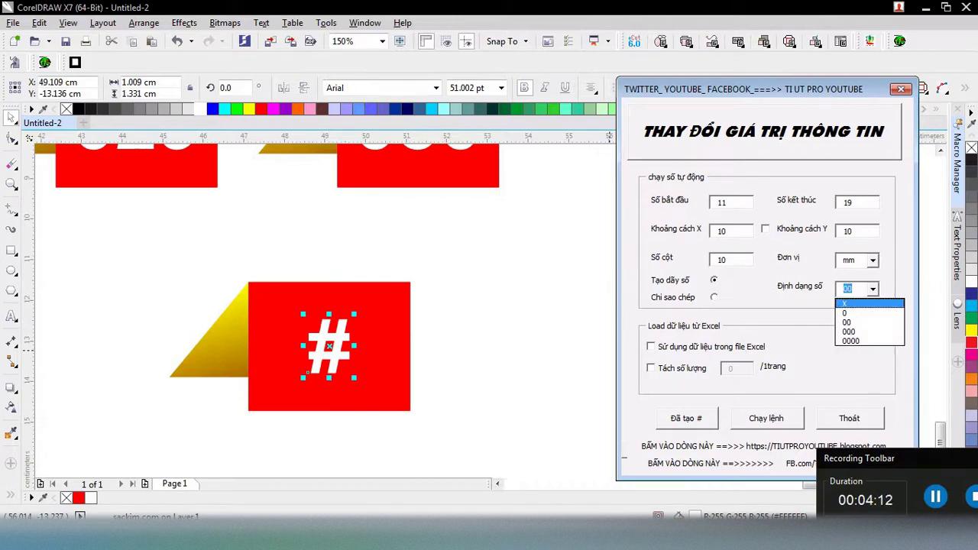
click(869, 303)
Re-confirm the # placeholder and group the tag's three parts.
drag(455, 443, 138, 256)
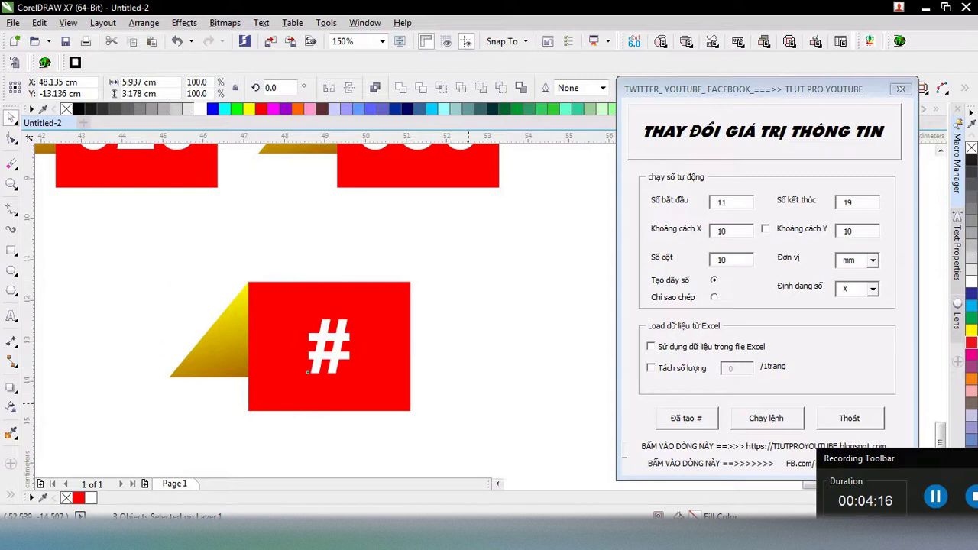
drag(473, 412, 294, 306)
click(685, 417)
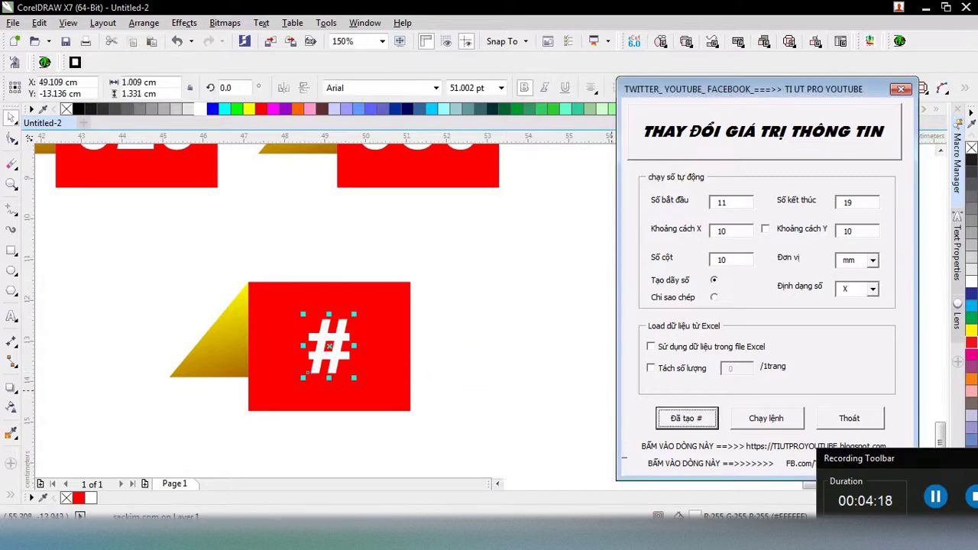
drag(478, 436, 157, 269)
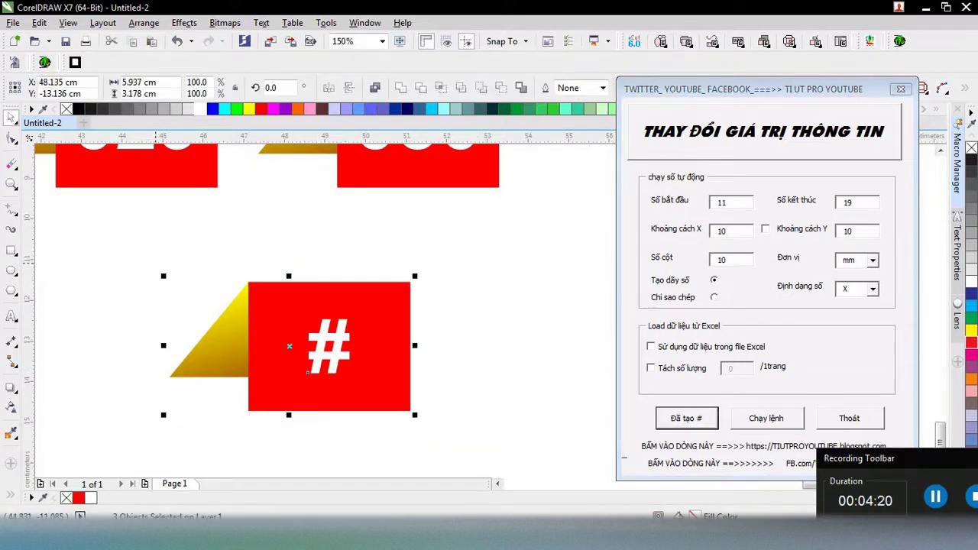
key(ctrl+g)
Generate the row of tags numbered 11 to 19 and dismiss the completion message.
click(766, 418)
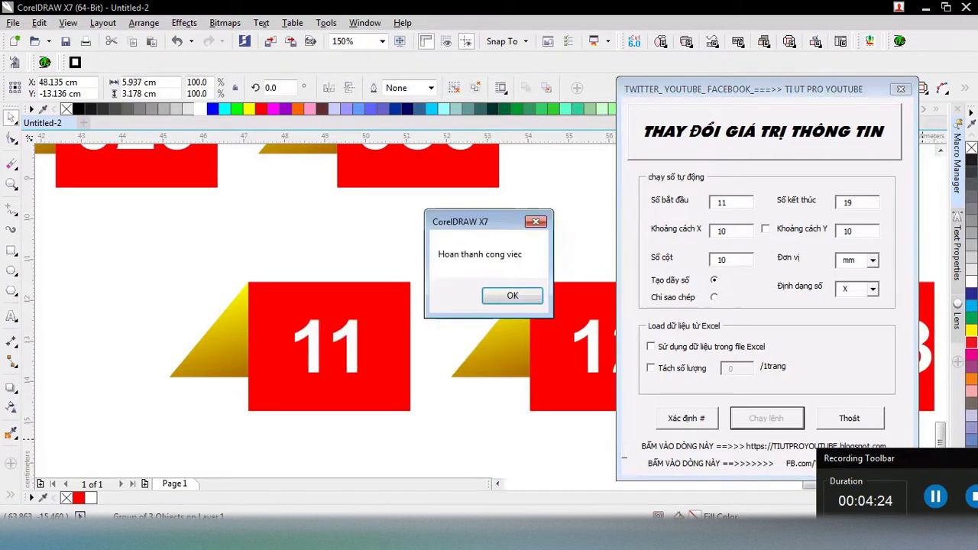
click(512, 294)
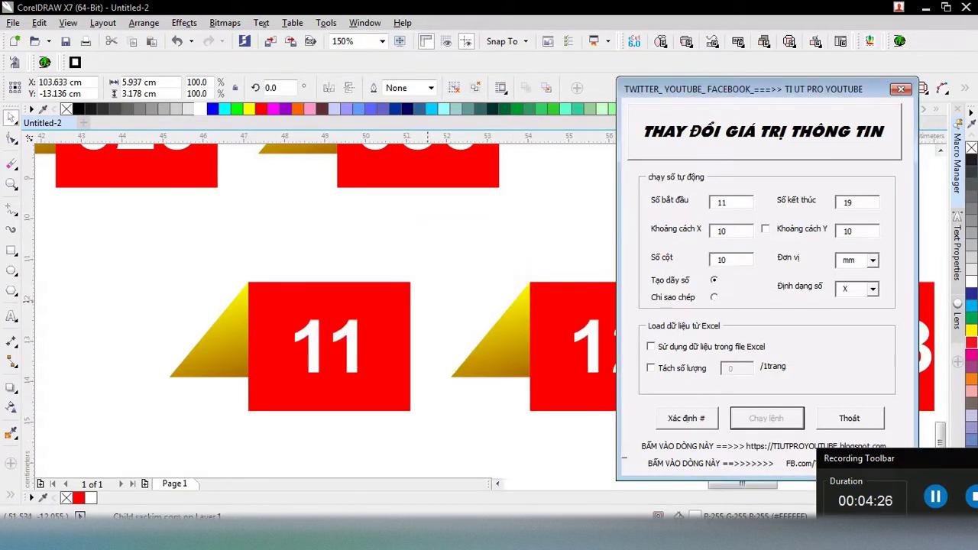
scroll(427, 302, down, 2)
scroll(305, 313, right, 3)
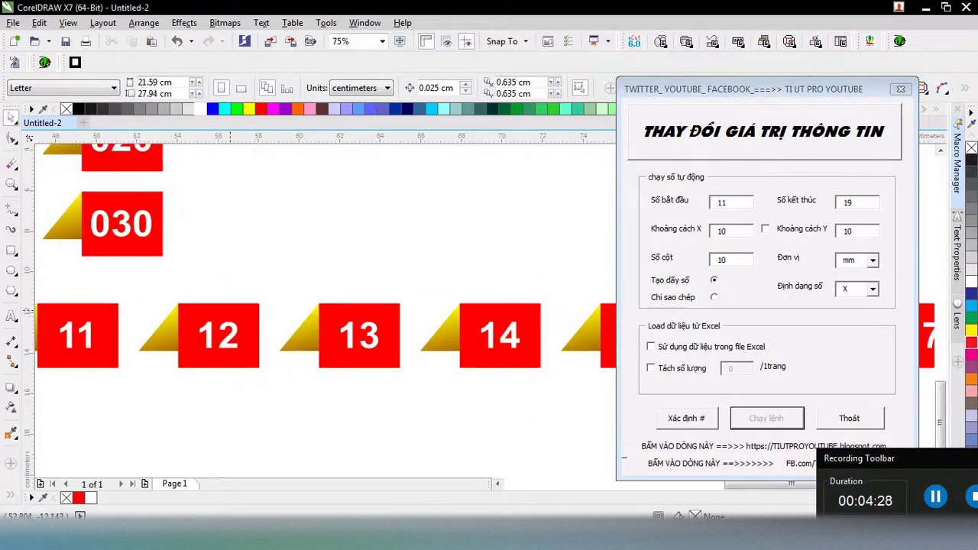
scroll(173, 329, right, 3)
scroll(173, 328, right, 1)
scroll(229, 333, right, 3)
scroll(275, 336, right, 3)
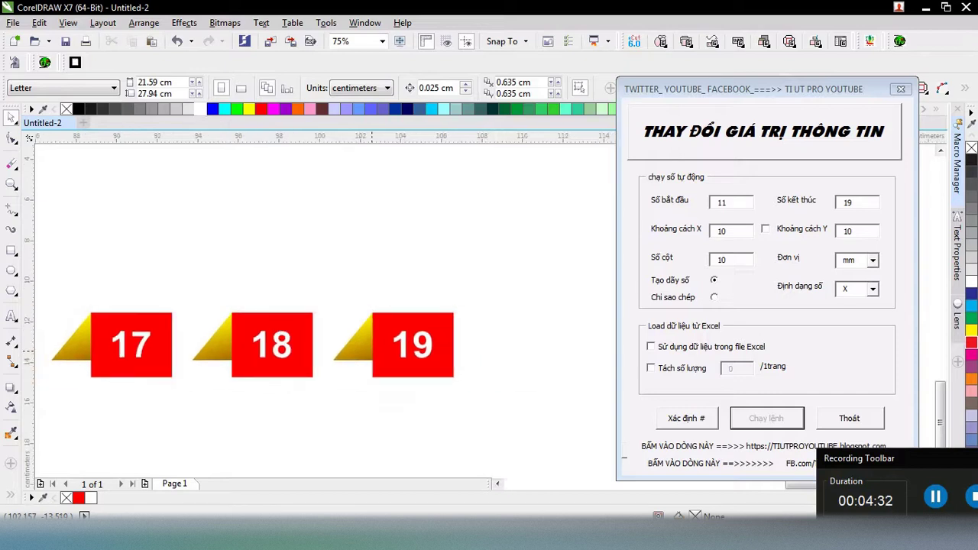
scroll(287, 339, right, 3)
Scroll around to inspect the results, then select the student card row.
scroll(420, 344, up, 1)
scroll(408, 344, down, 2)
scroll(416, 347, down, 1)
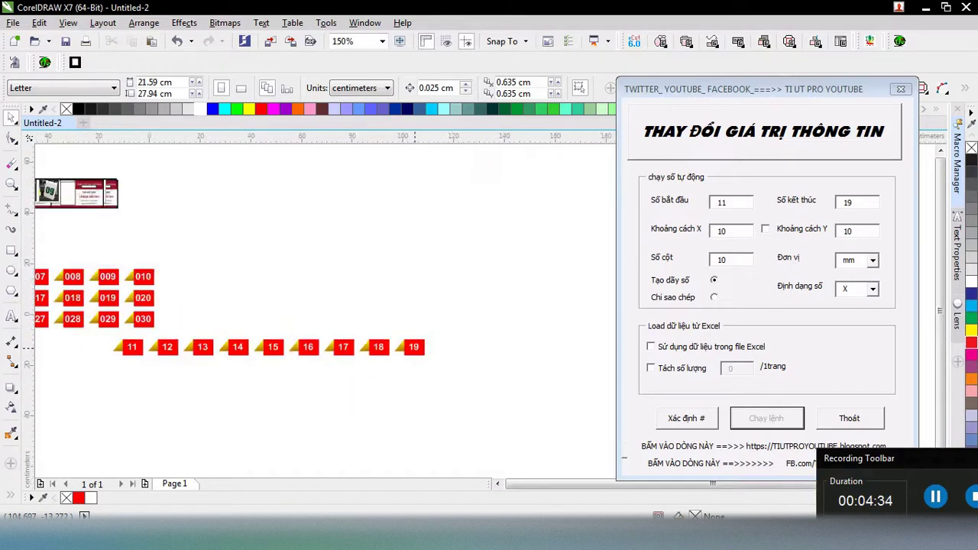
scroll(414, 349, down, 1)
scroll(428, 351, down, 1)
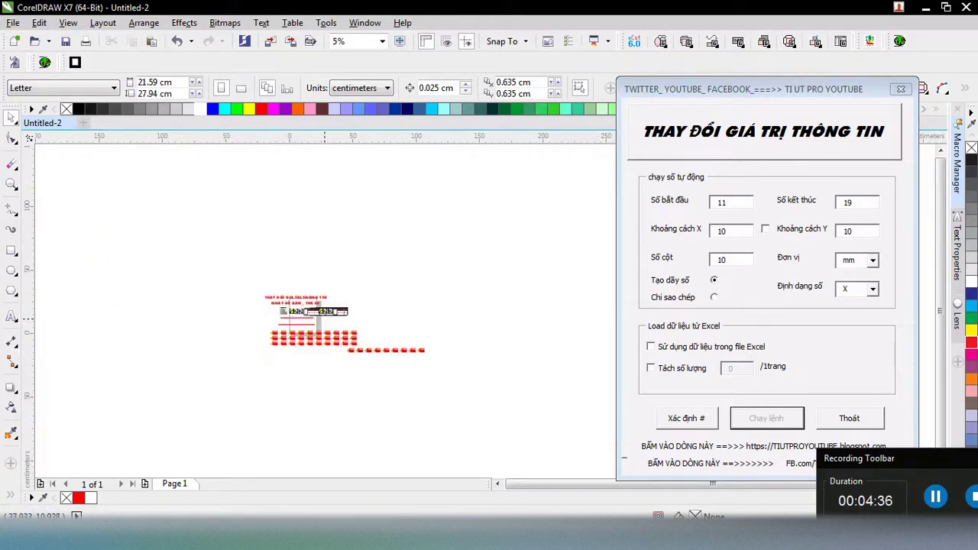
scroll(323, 313, up, 1)
scroll(305, 313, up, 1)
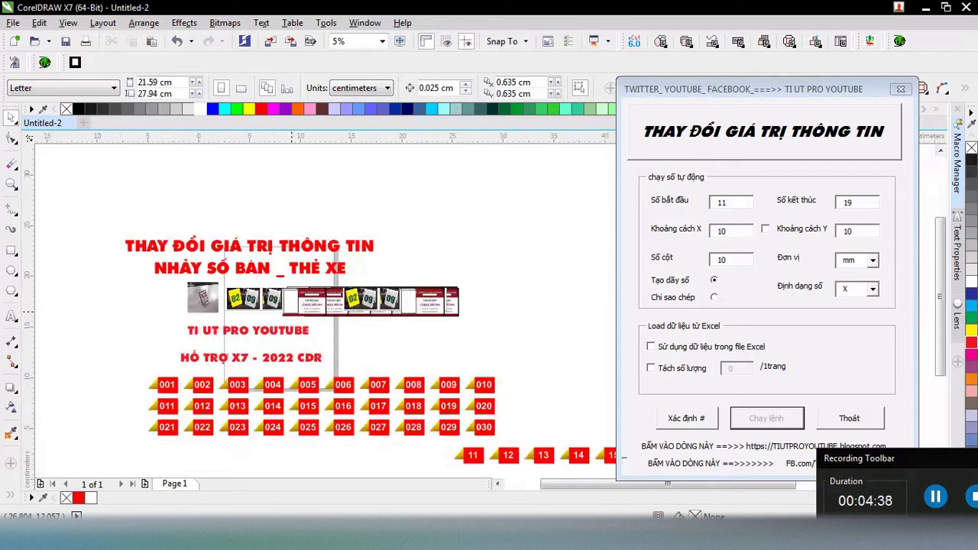
scroll(267, 306, up, 1)
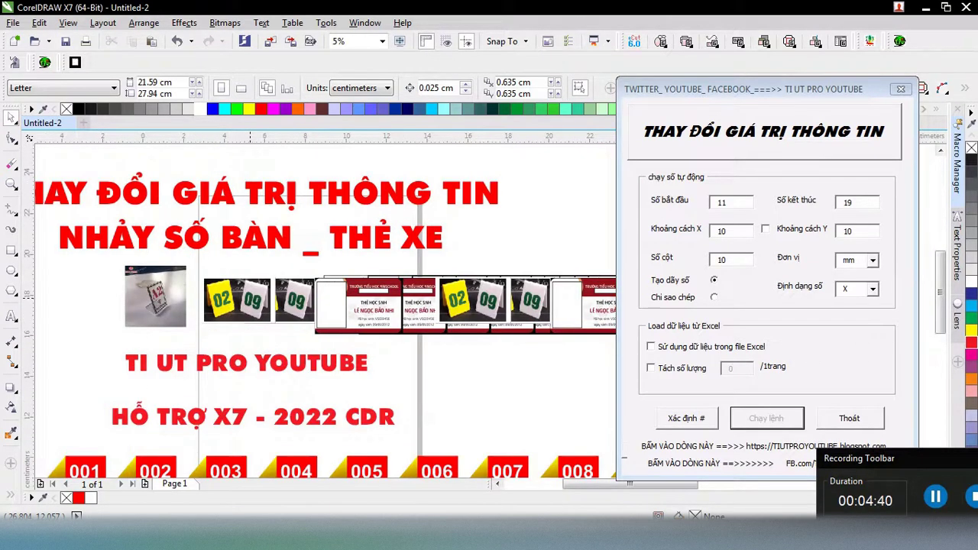
scroll(229, 298, up, 1)
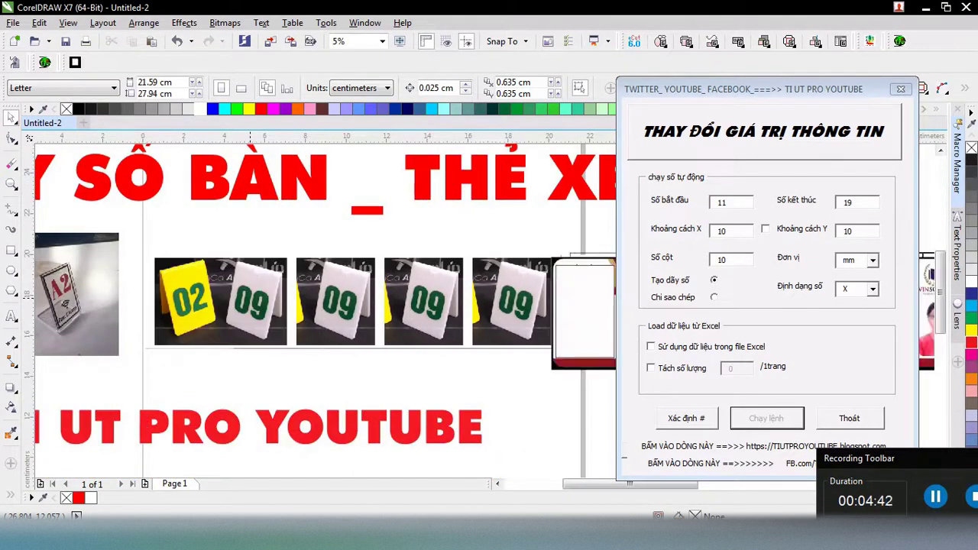
scroll(252, 305, down, 1)
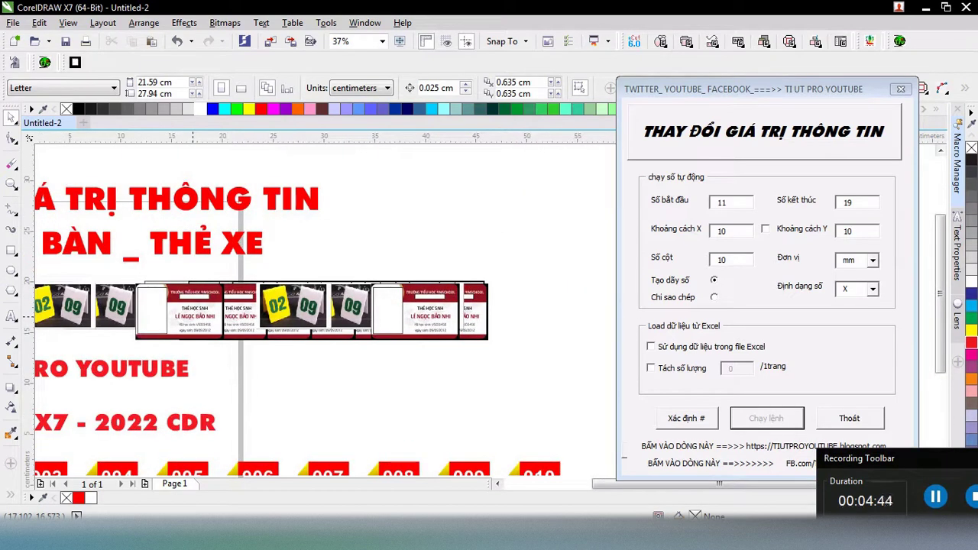
scroll(193, 305, up, 1)
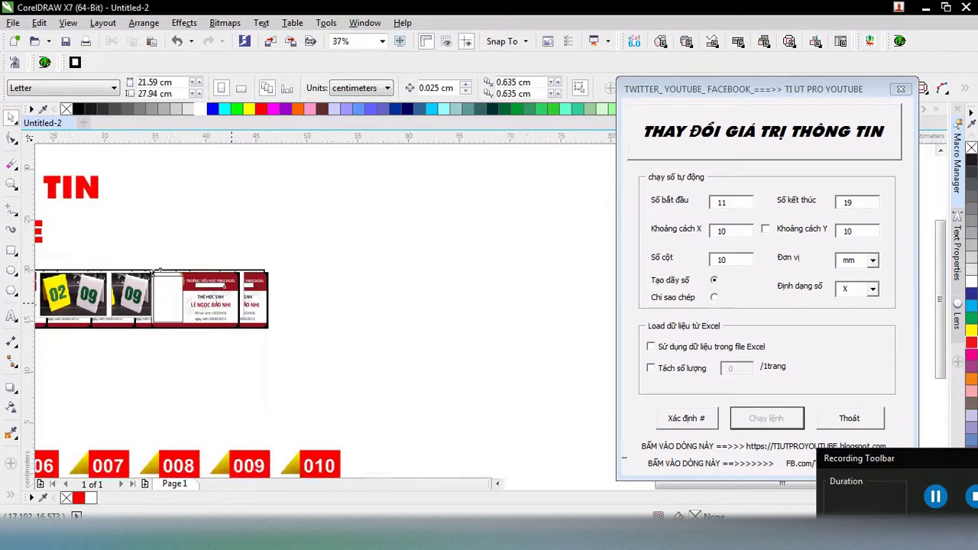
click(228, 303)
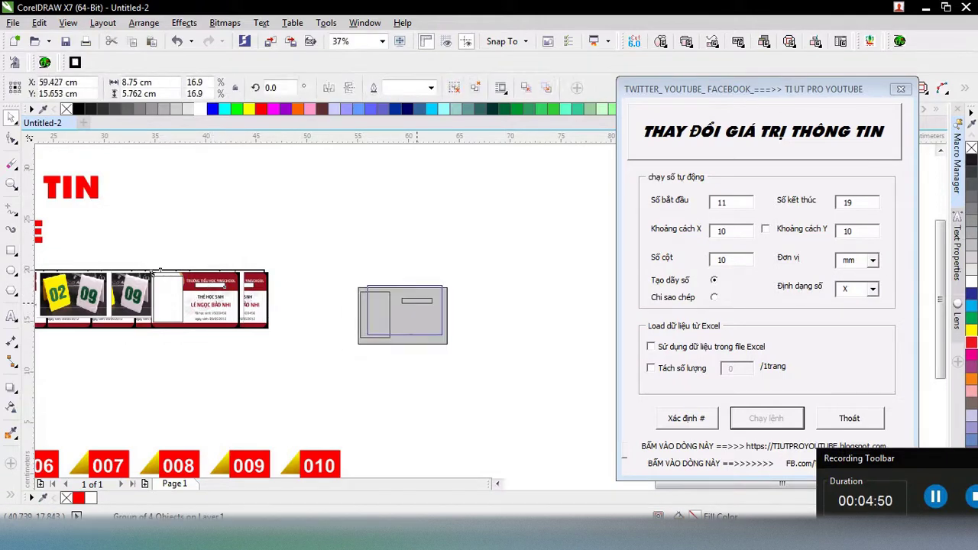
Move the student card copy aside and draw a roughly 6.2 × 5.2 cm rectangle beside it.
drag(252, 284, 417, 302)
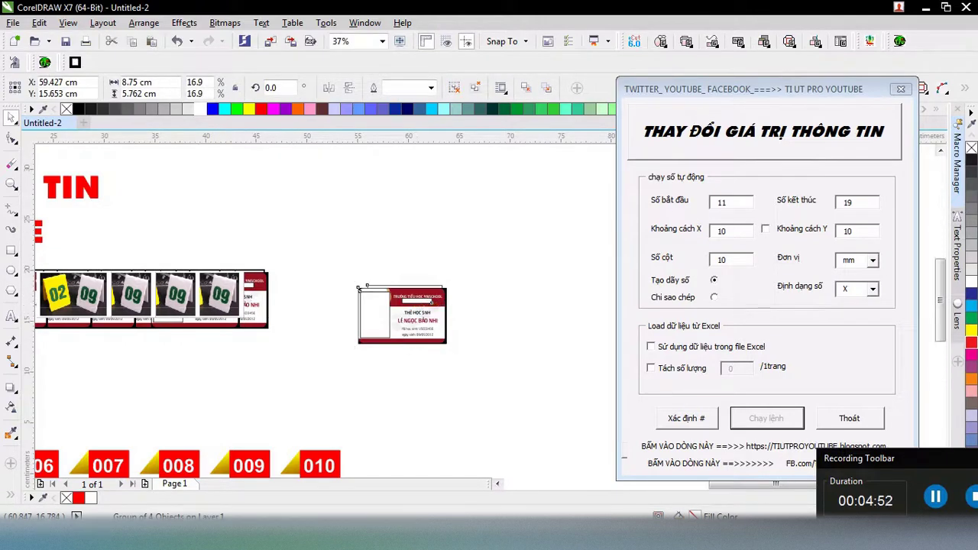
scroll(416, 319, up, 2)
scroll(423, 314, up, 1)
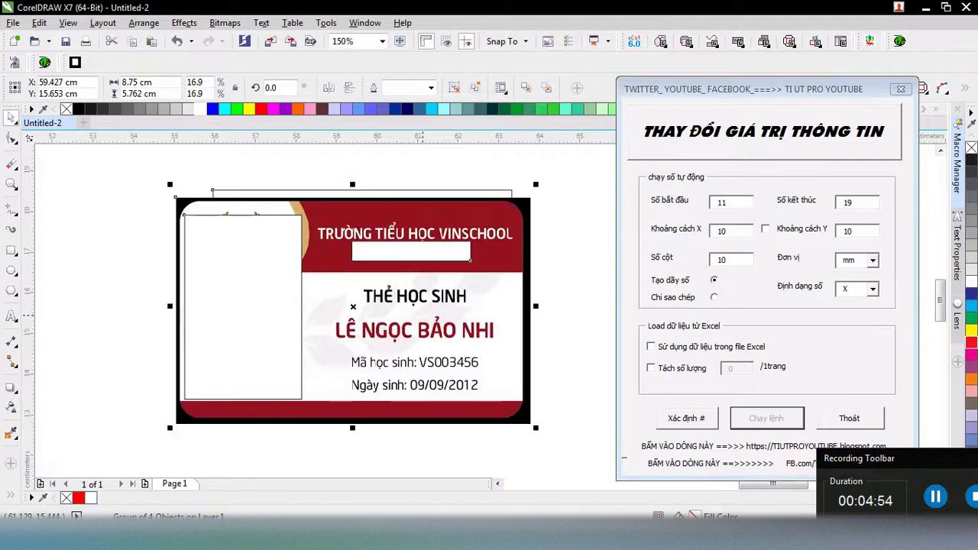
drag(423, 315, 350, 379)
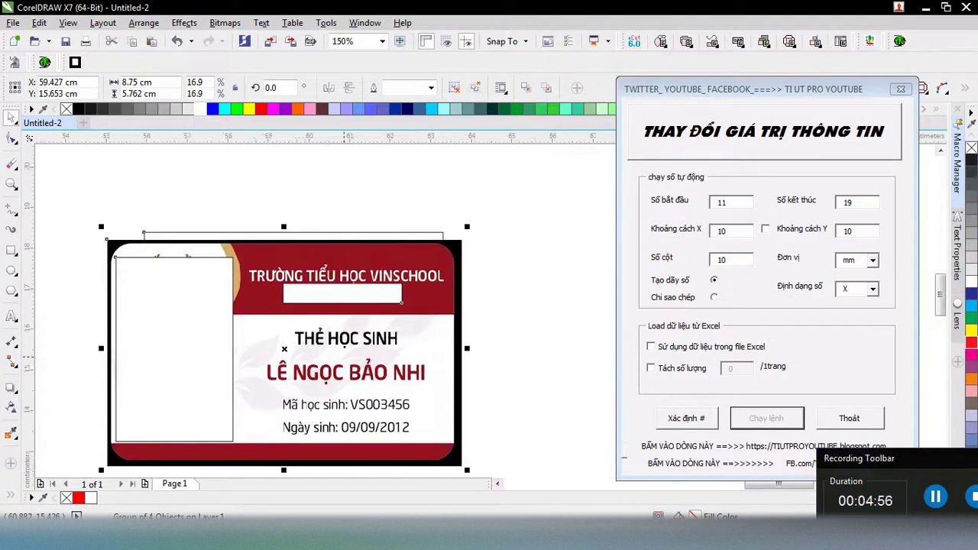
click(12, 251)
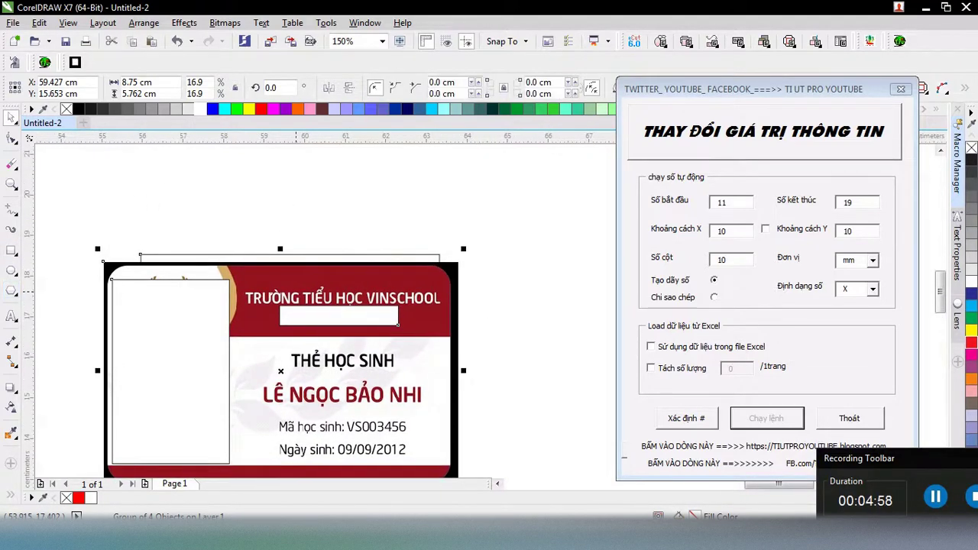
drag(300, 299, 92, 243)
drag(294, 211, 548, 424)
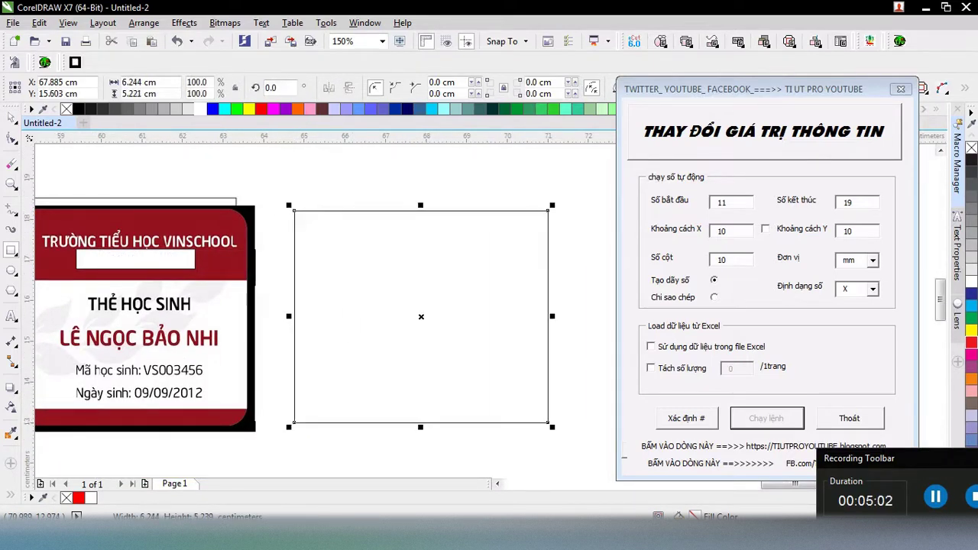
Fill the rectangle red, add a short top strip, and type the 'THẺ HS' heading in it.
click(260, 109)
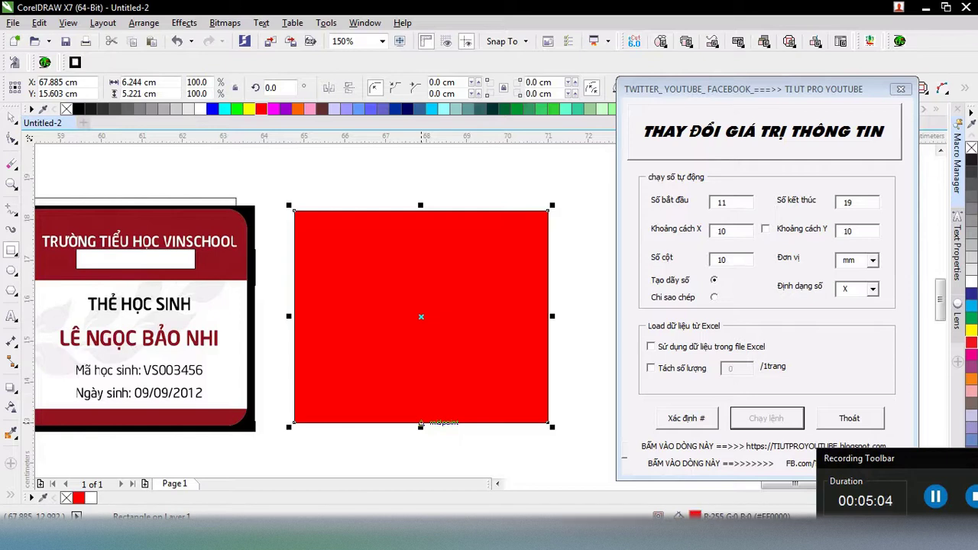
drag(420, 422, 420, 268)
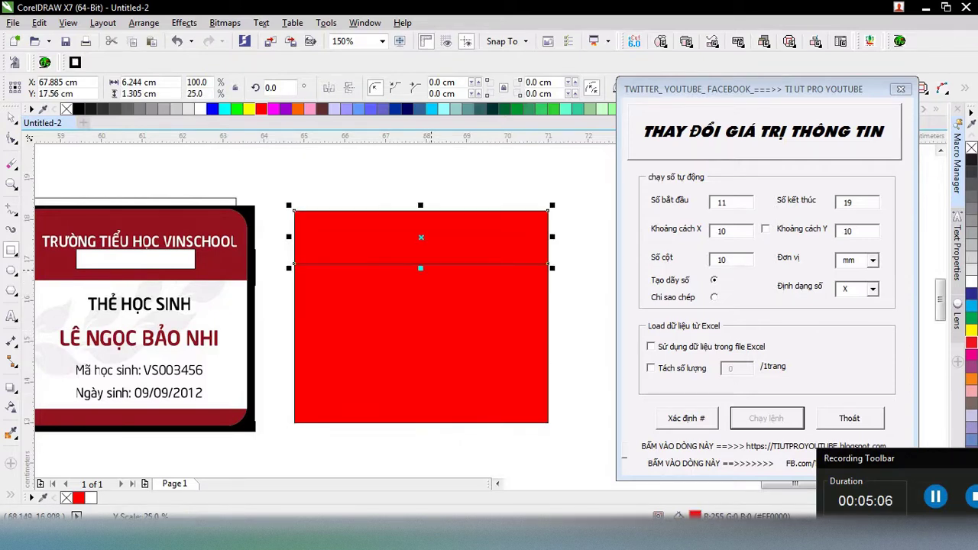
click(12, 315)
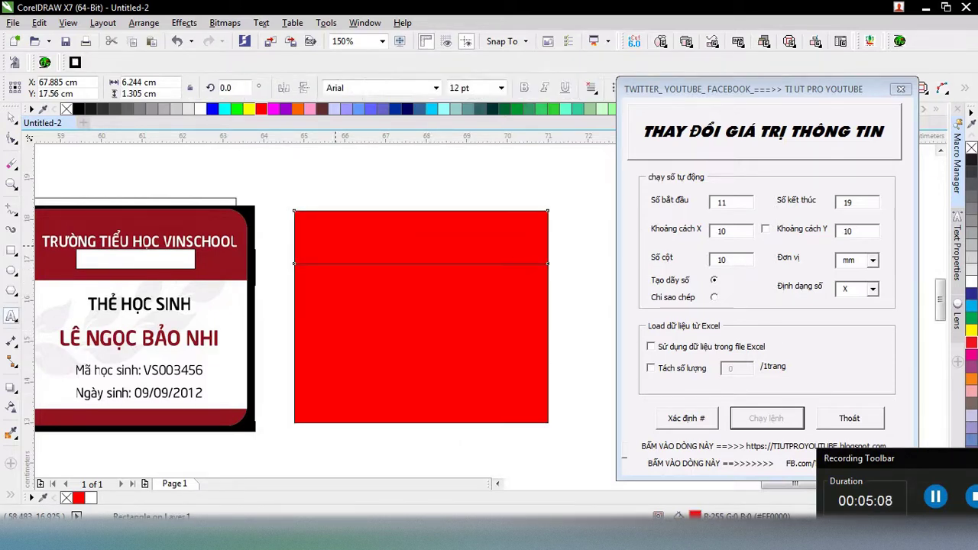
text(THẺ)
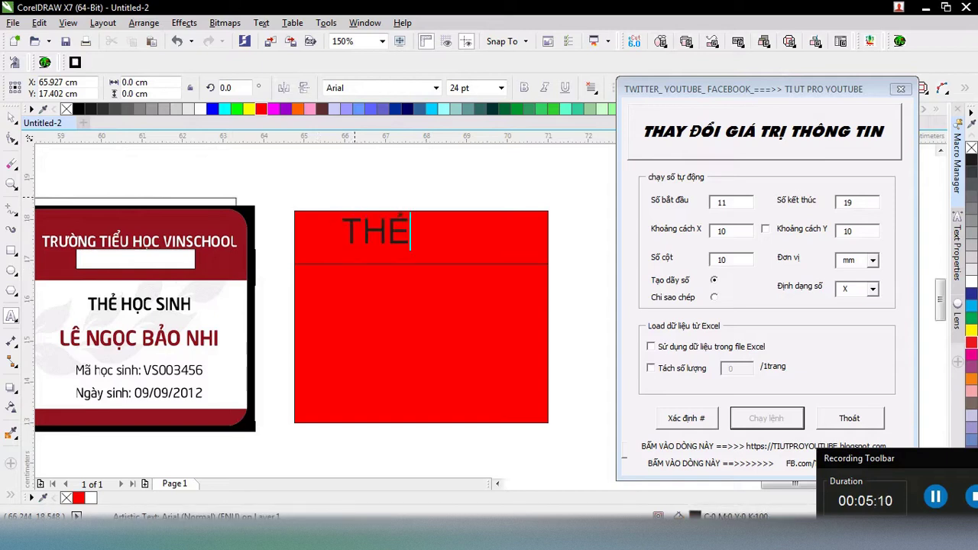
text( HS)
key(ctrl+space)
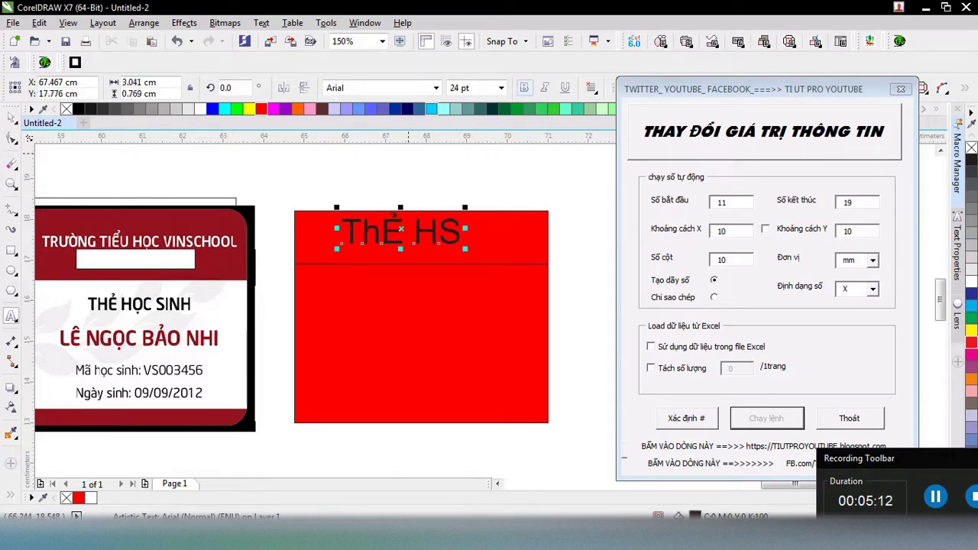
Make the heading bold, white and centred in the band, and place an editable copy lower left.
key(ctrl+b)
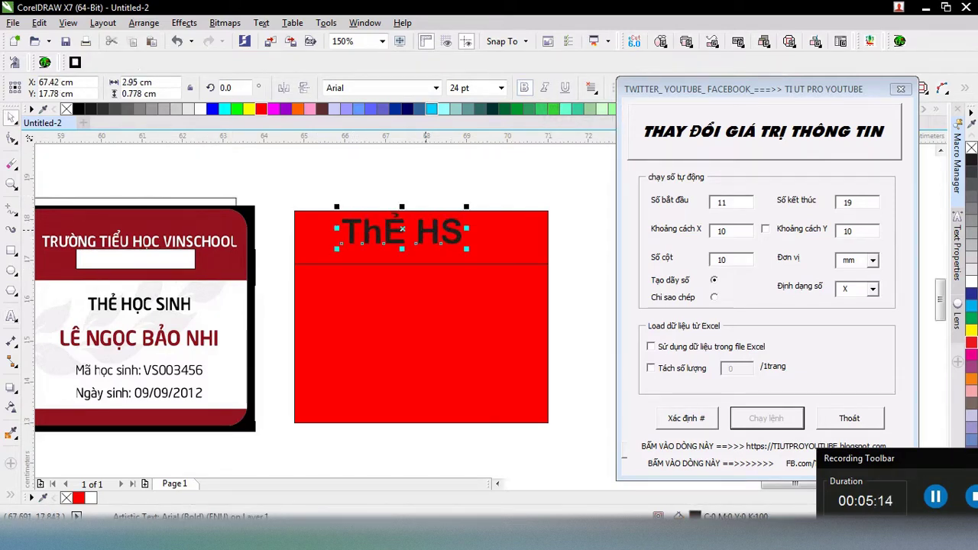
drag(400, 229, 433, 238)
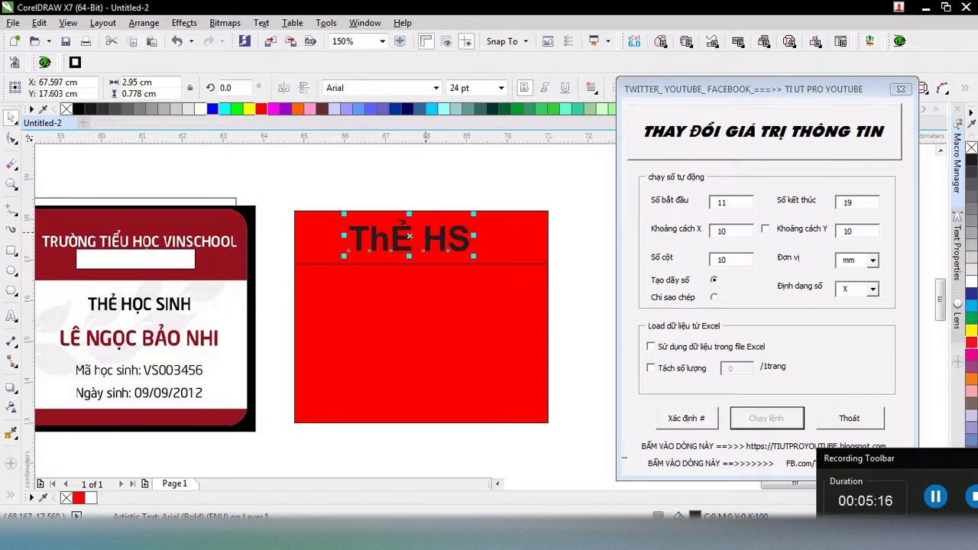
click(200, 109)
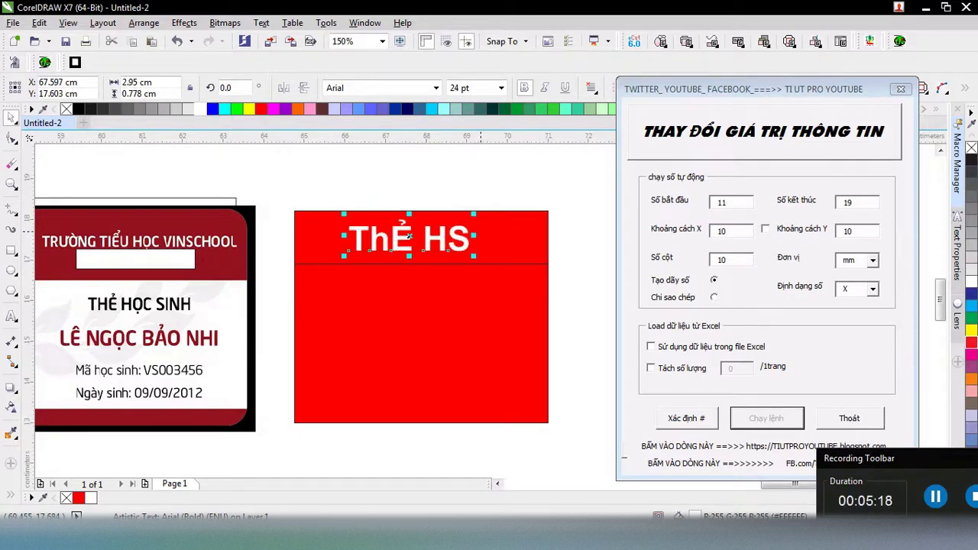
drag(411, 237, 364, 311)
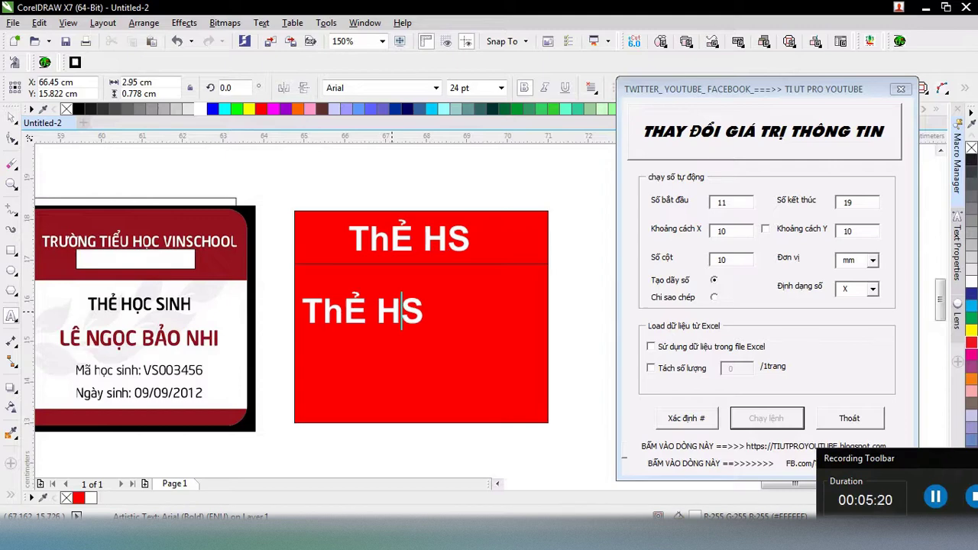
double_click(363, 311)
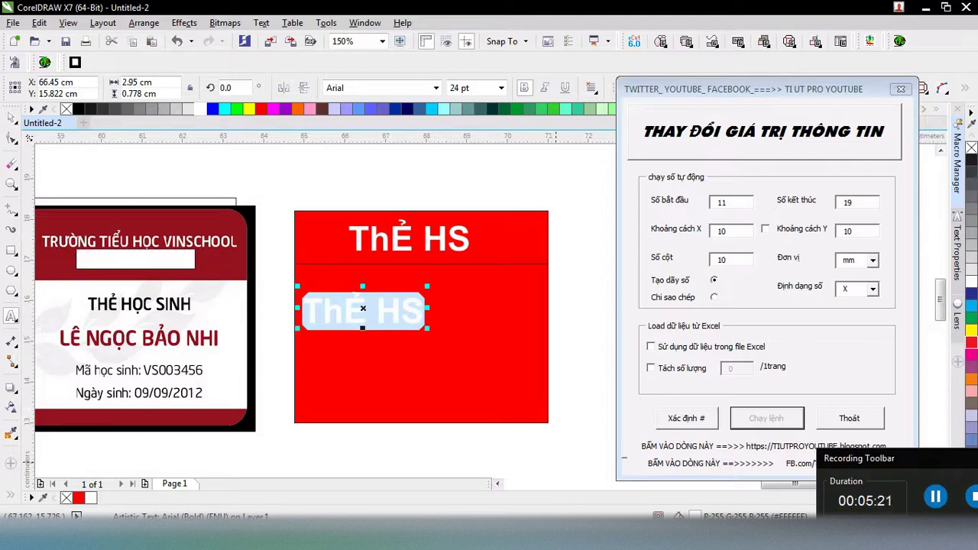
key(alt+Tab)
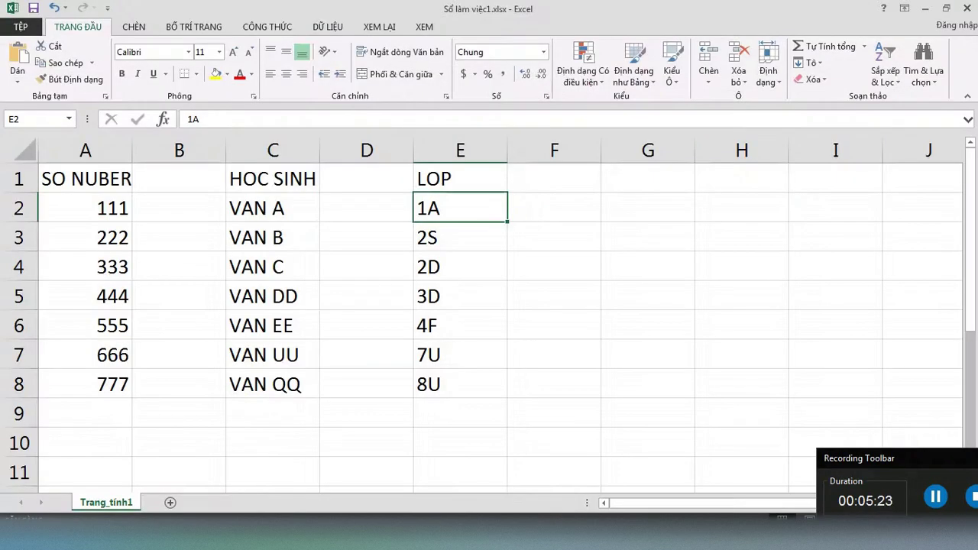
key(ctrl+Home)
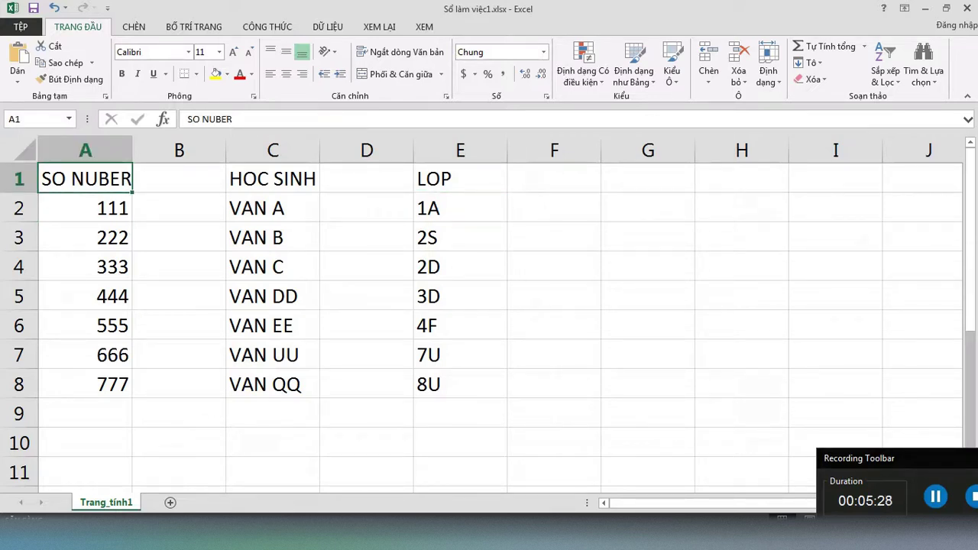
double_click(84, 178)
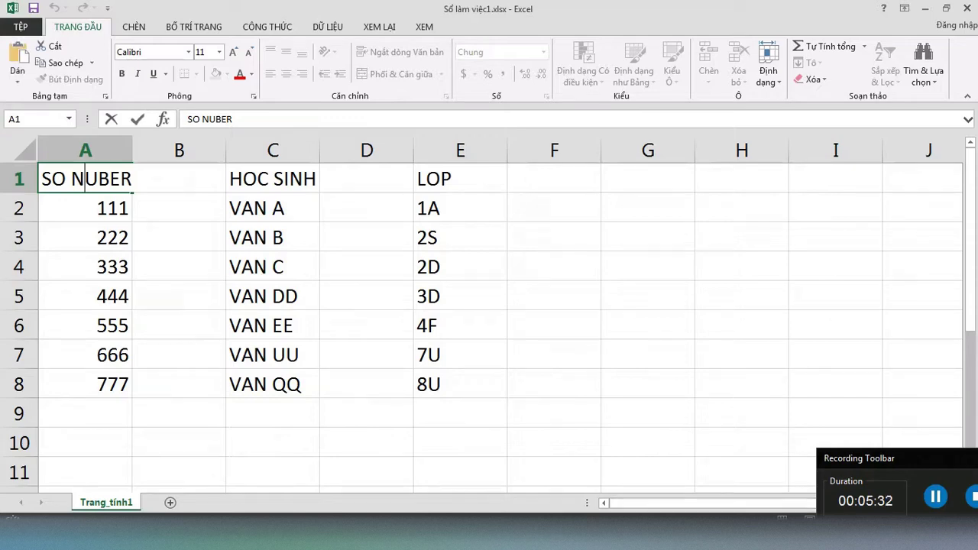
key(alt+Tab)
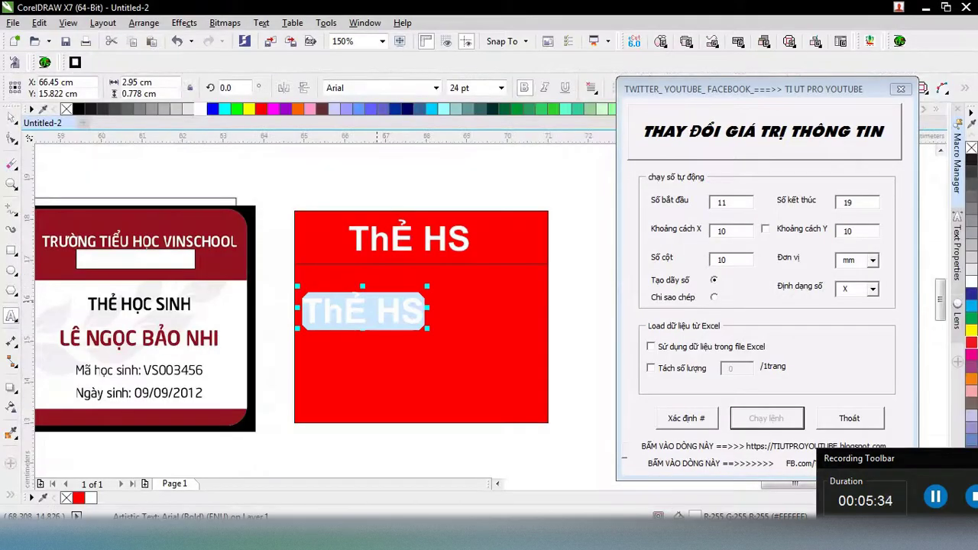
Retype the copied text as three label lines: HS, SỐ, LỚP.
text(H)
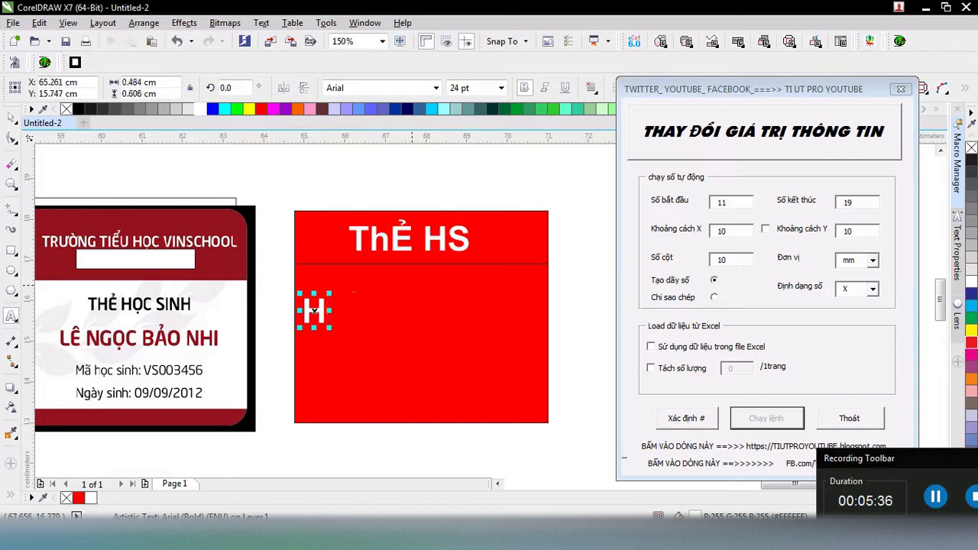
text(S)
key(Return)
text(SO)
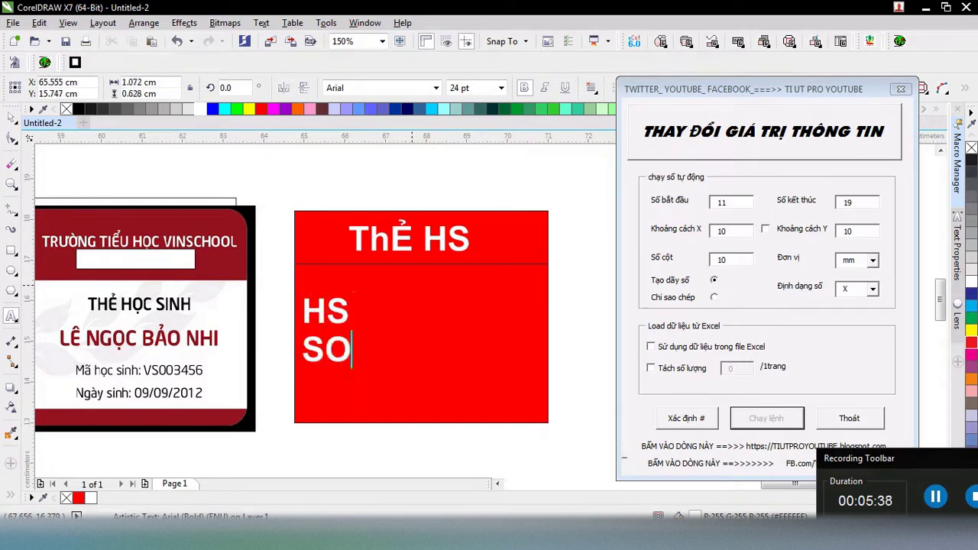
text(OS)
key(Return)
text(LO)
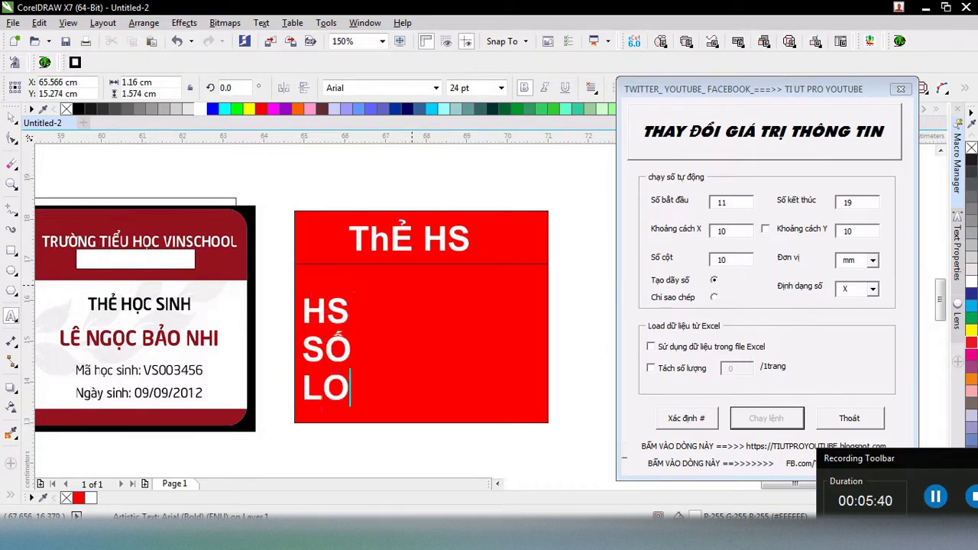
text(WP)
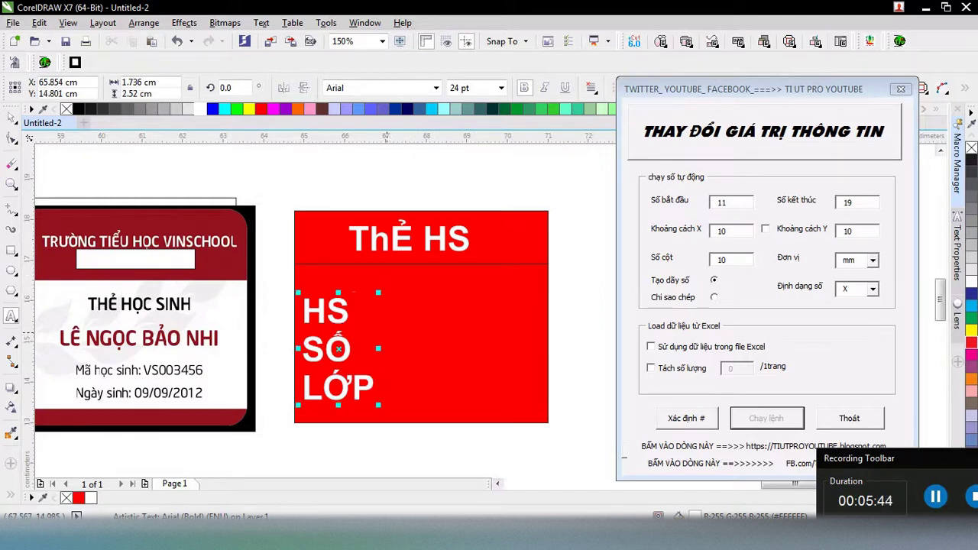
key(ctrl+space)
Place a copy of the labels to the right, reading A, 1, 2A as placeholder values.
drag(353, 351, 454, 348)
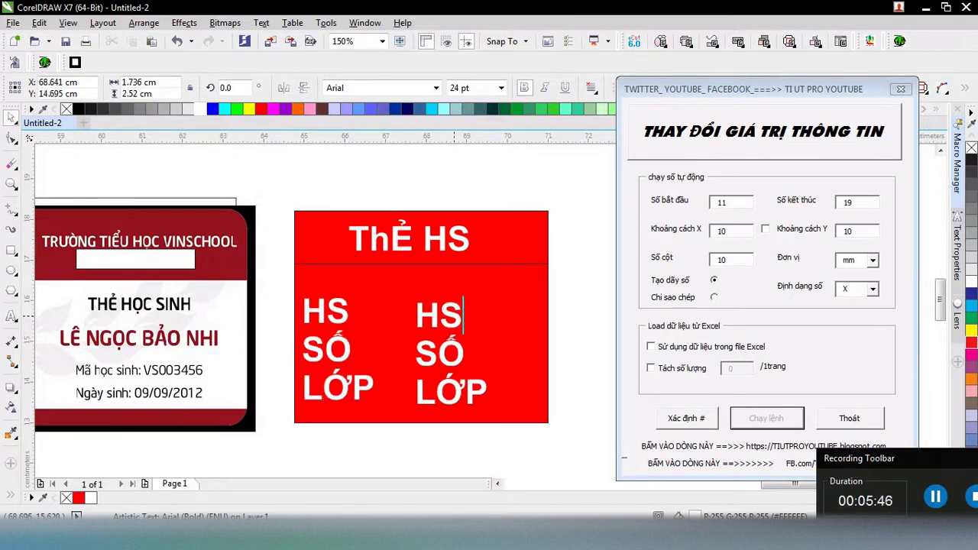
text(A)
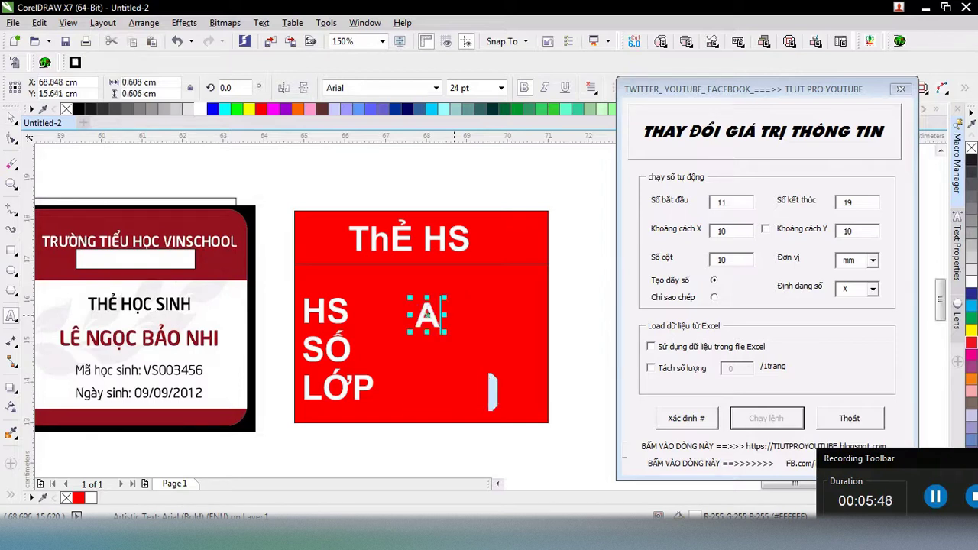
key(Return)
text(1)
key(Return)
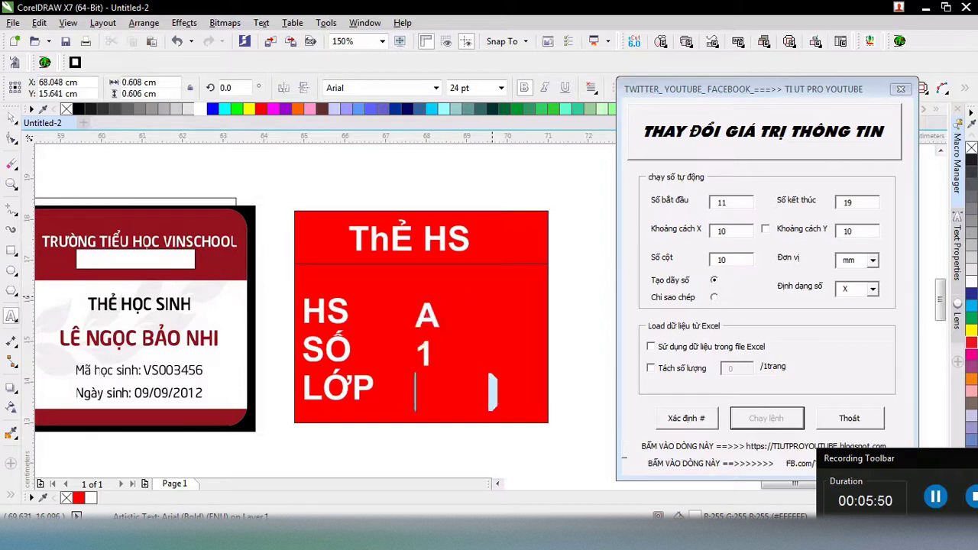
text(2A)
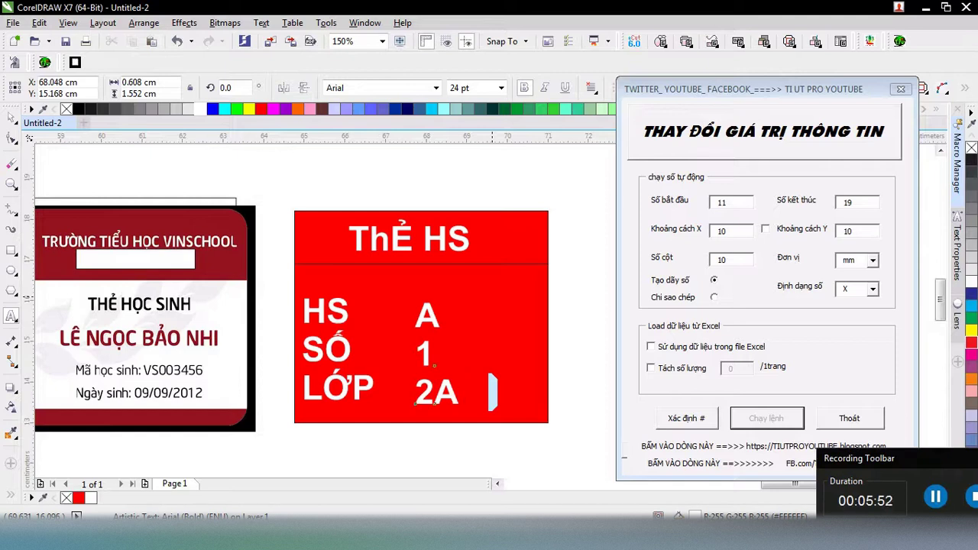
key(ctrl+space)
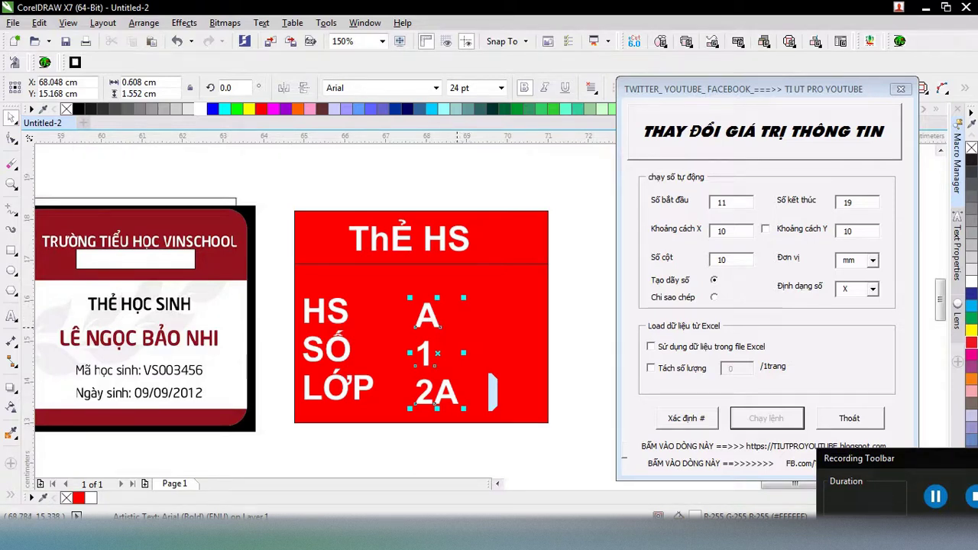
Reselect the card's A text and tick 'Sử dụng dữ liệu trong file Excel' in the macro.
scroll(457, 310, right, 2)
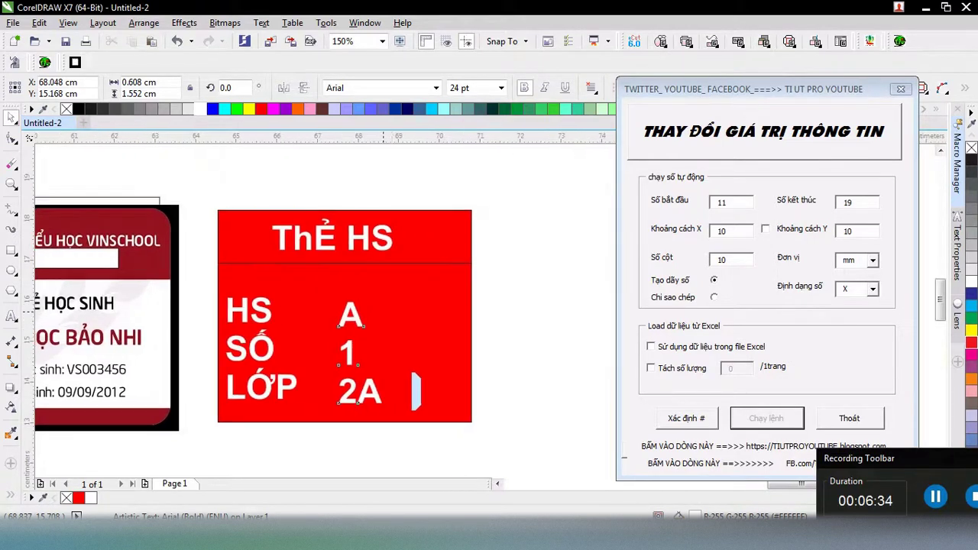
click(341, 349)
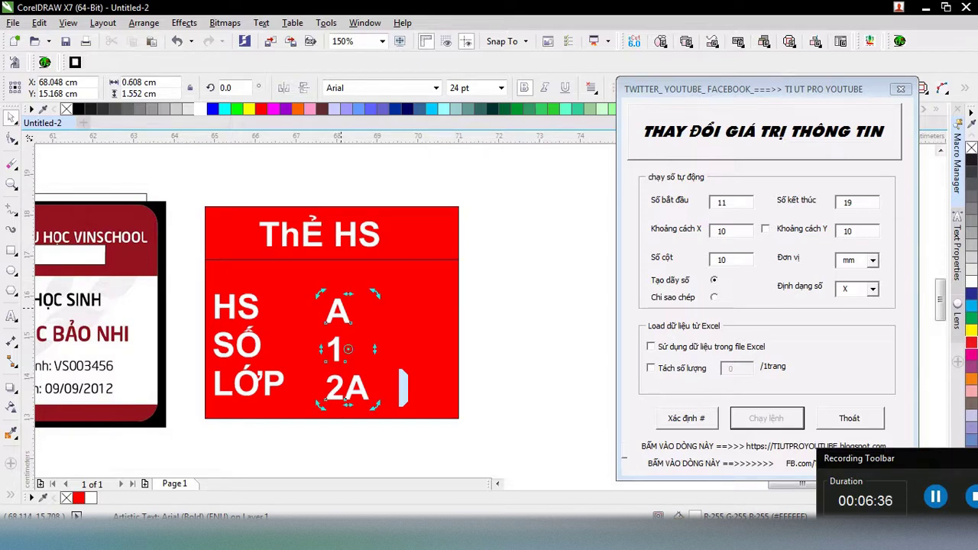
drag(357, 290, 325, 325)
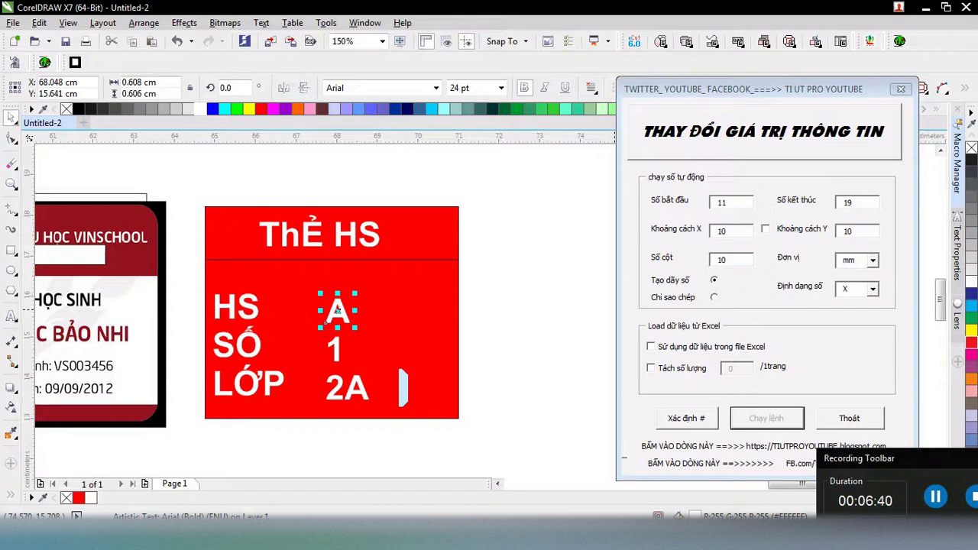
drag(196, 192, 255, 218)
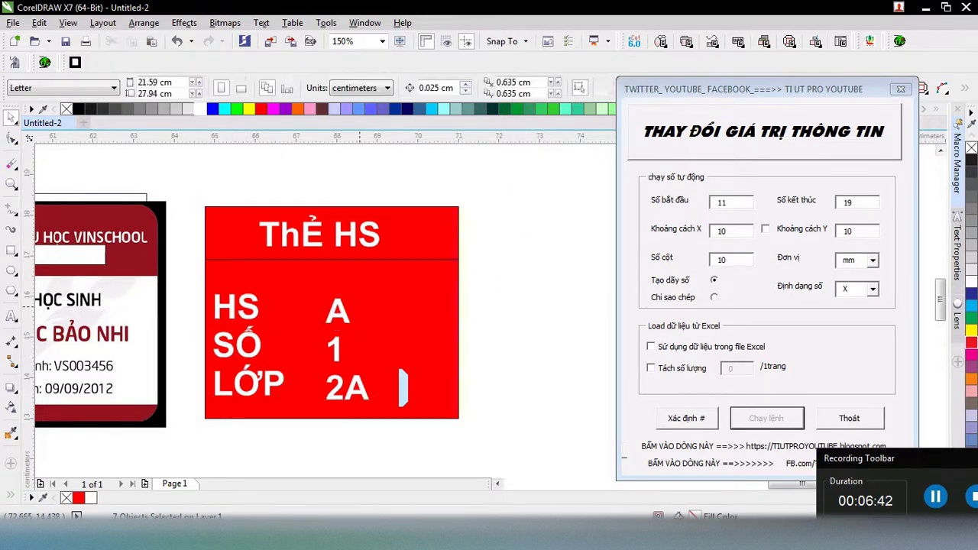
click(338, 310)
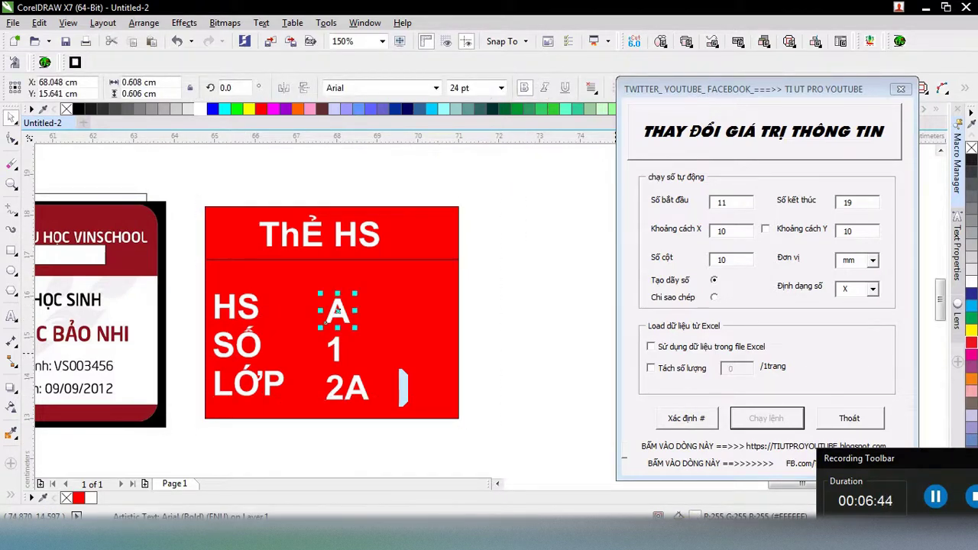
click(650, 346)
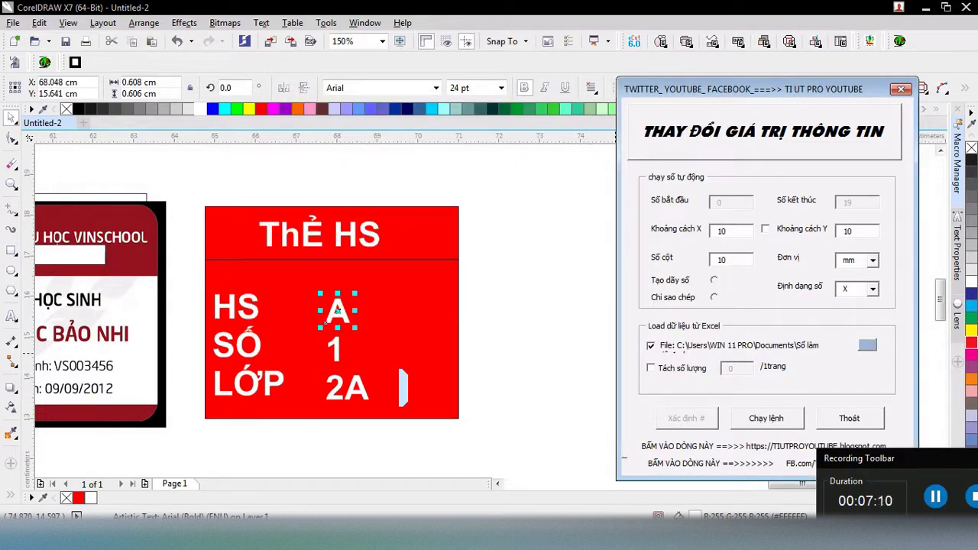
Link A, 1 and 2A to the HOC SINH, SO NUBER and LOP columns as #2, #0, #4.
click(765, 418)
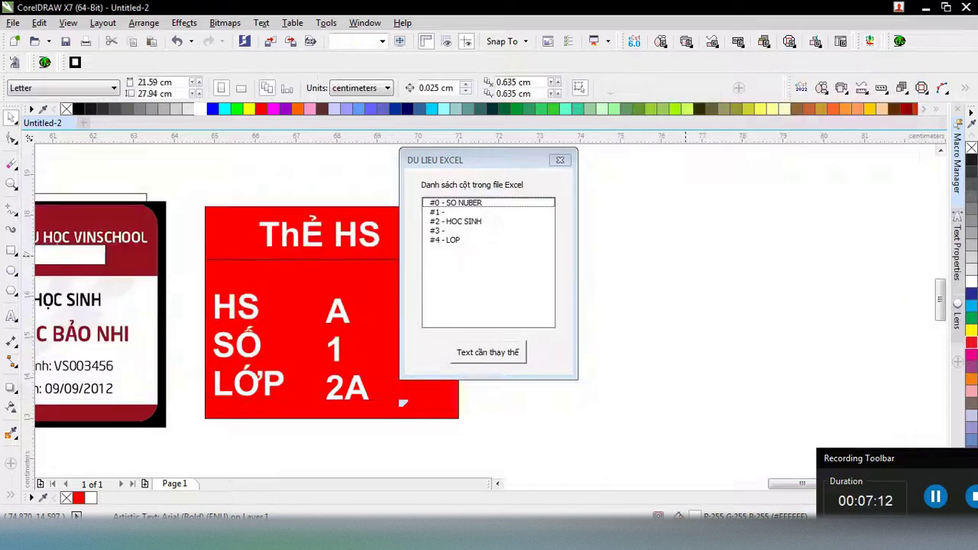
click(337, 311)
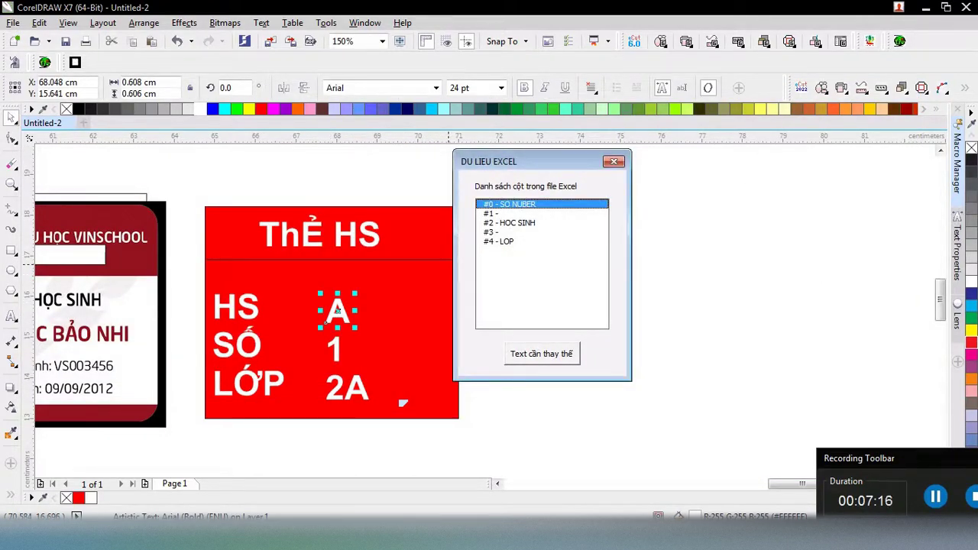
key(Down)
key(Down)
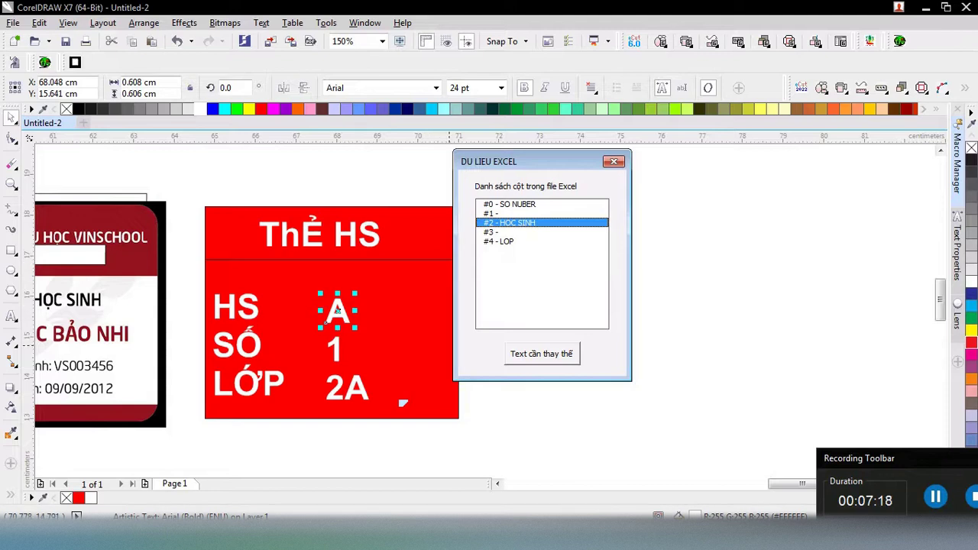
key(Return)
click(333, 349)
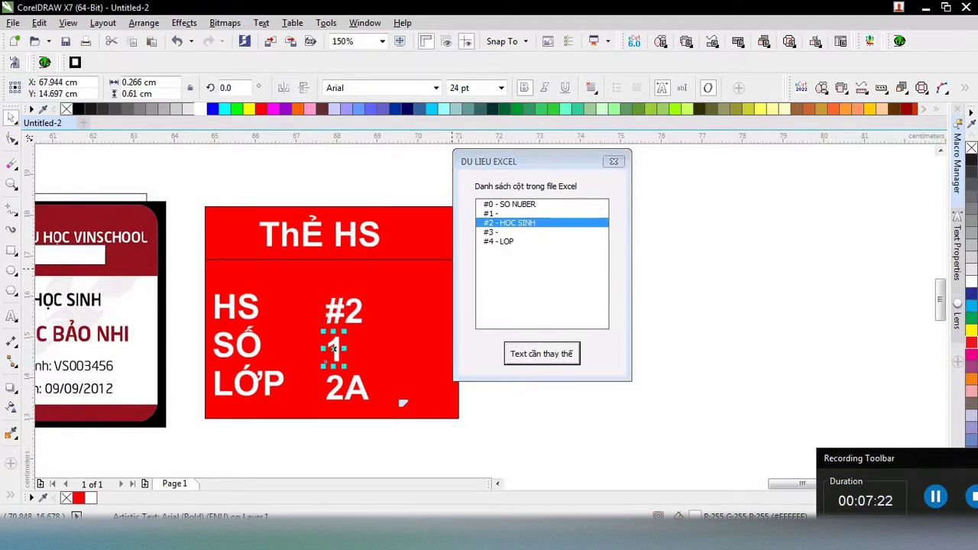
key(Return)
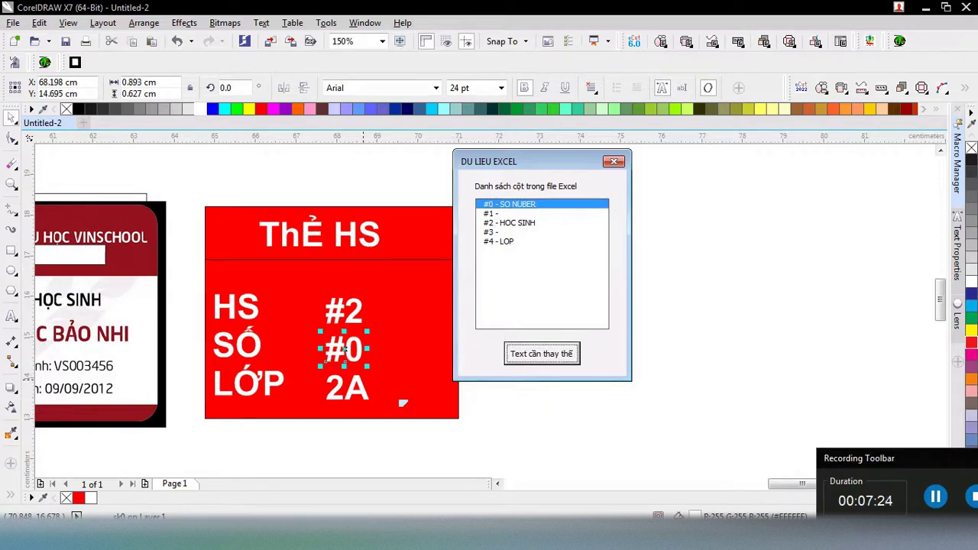
click(346, 388)
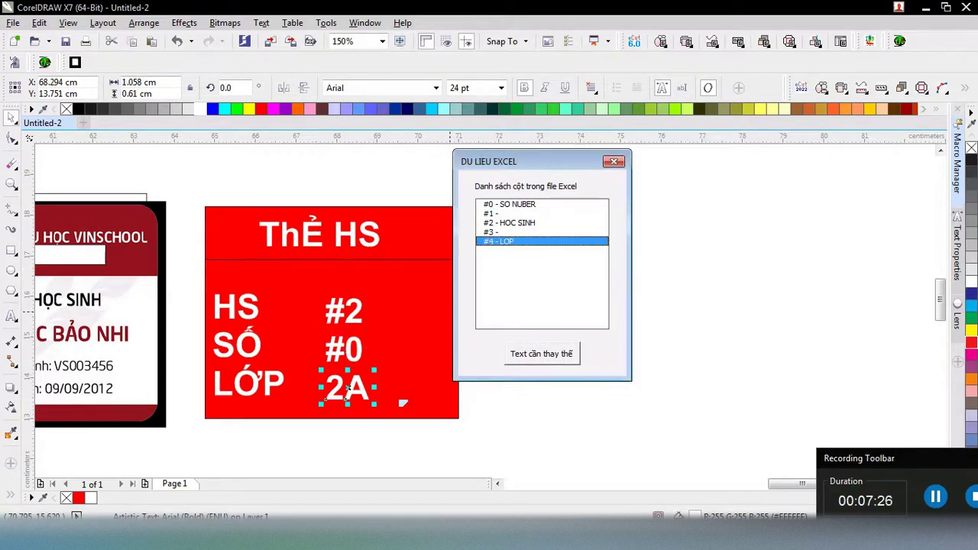
key(Return)
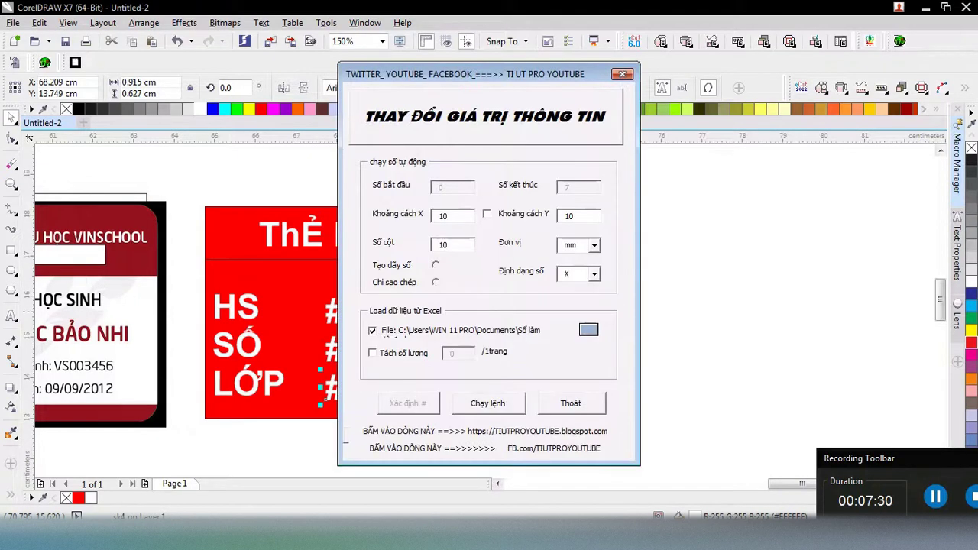
Group the card's seven objects, nudge it into place, and run the macro to generate the cards.
drag(474, 74, 676, 93)
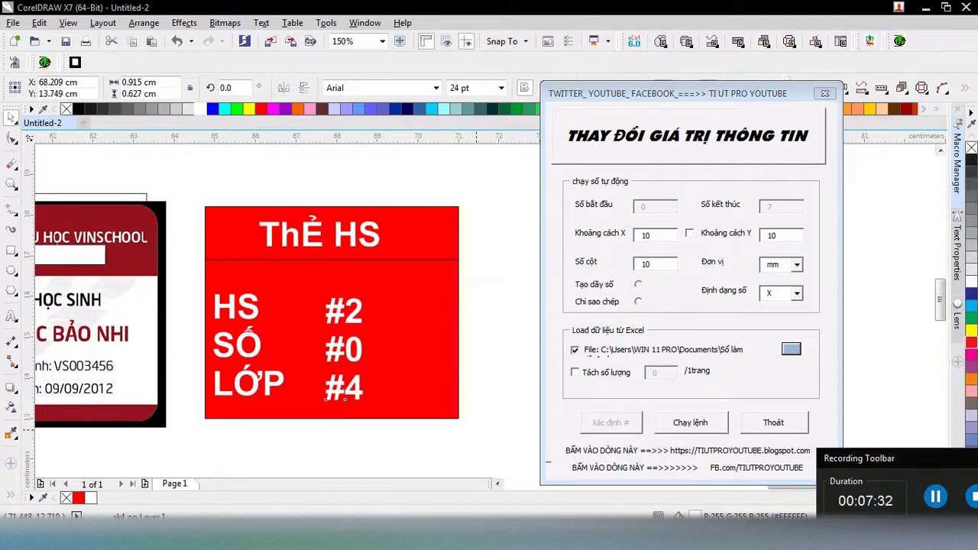
drag(191, 194, 479, 430)
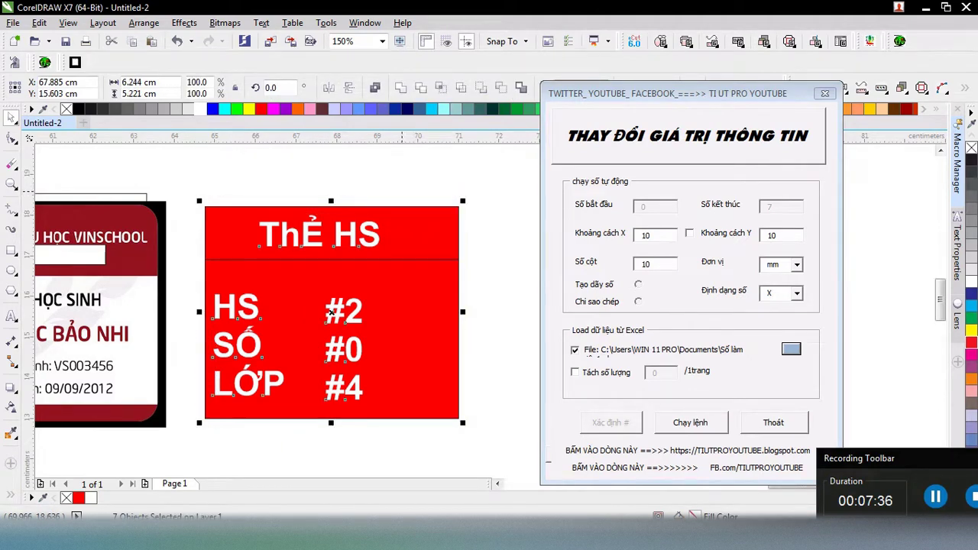
key(ctrl+g)
scroll(331, 314, down, 2)
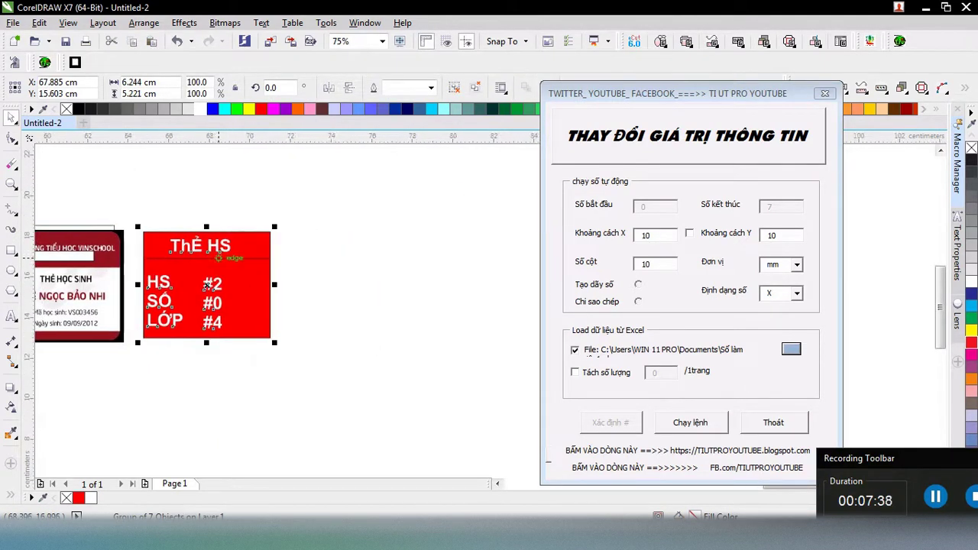
drag(206, 284, 248, 279)
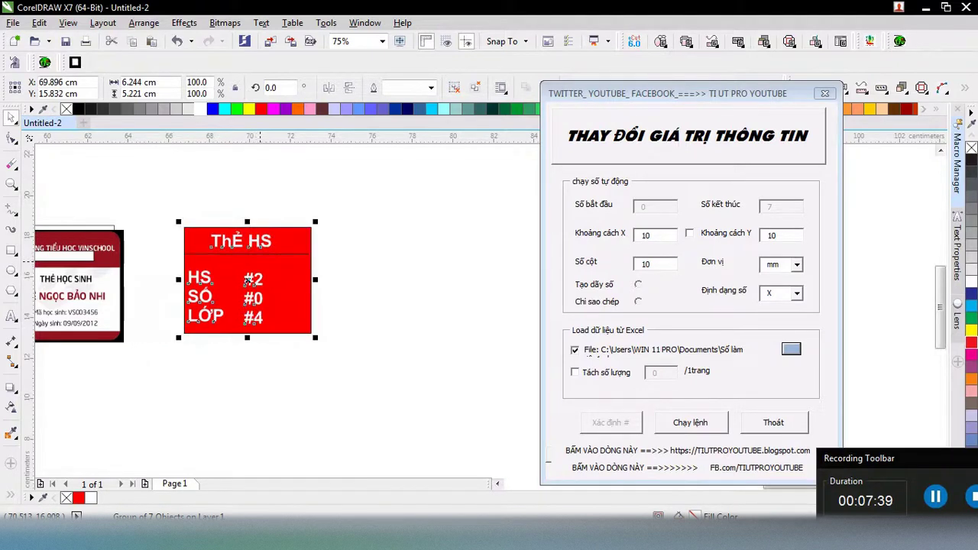
click(691, 422)
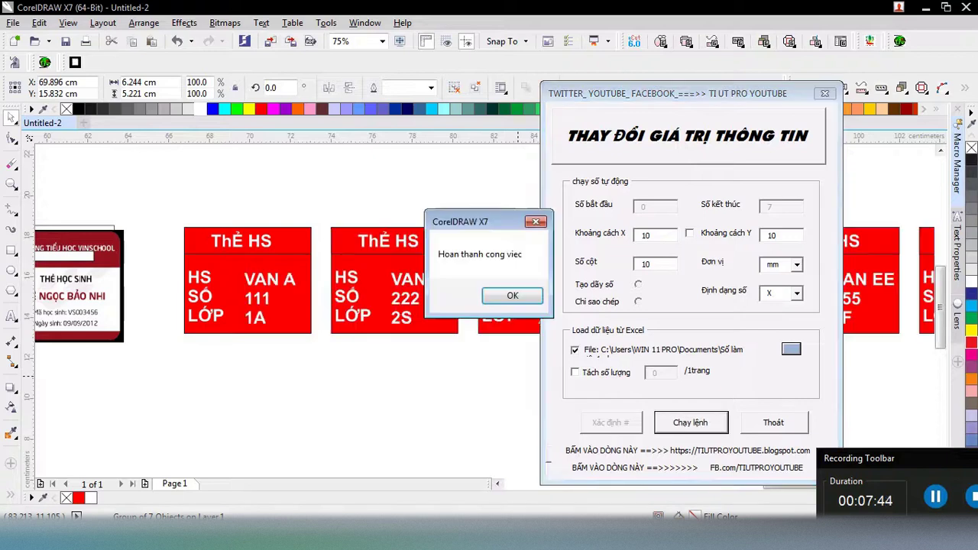
click(512, 296)
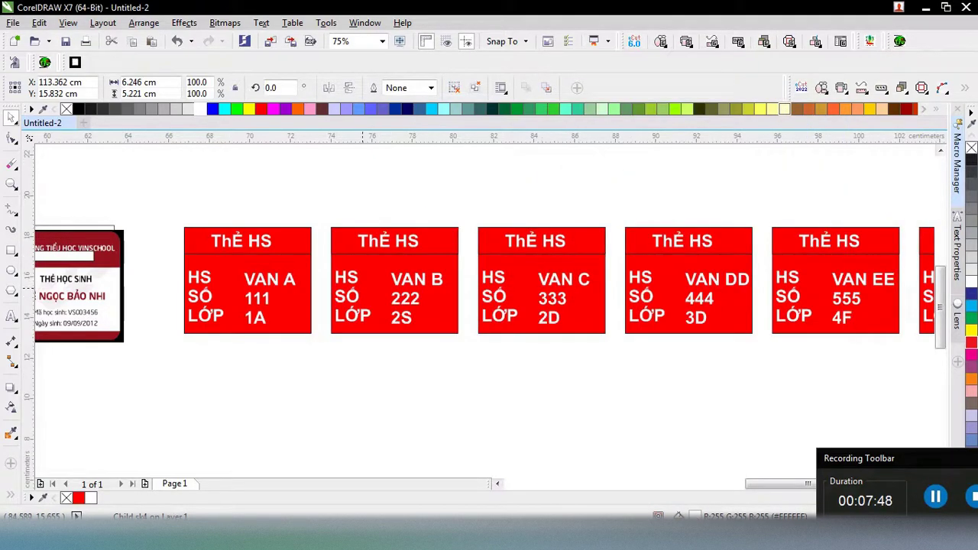
scroll(385, 277, up, 2)
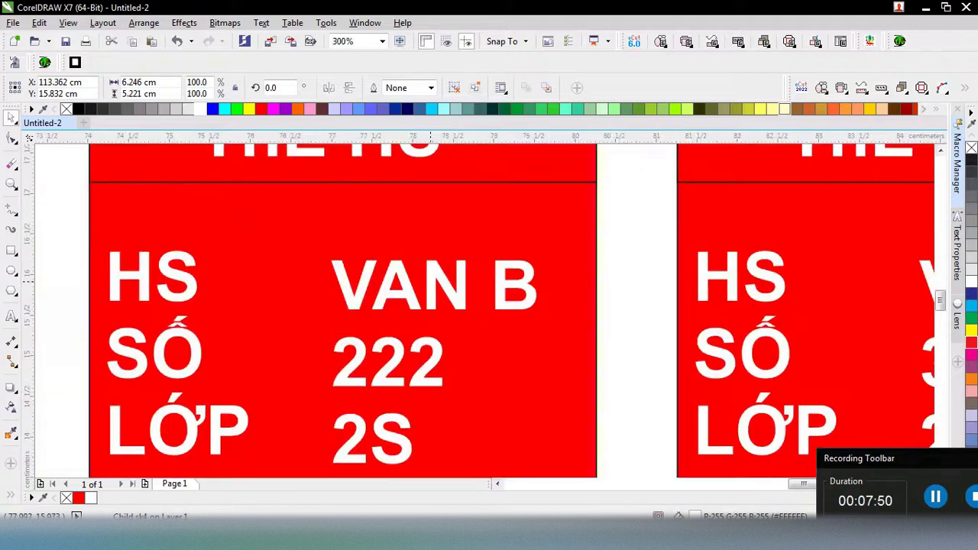
scroll(430, 283, down, 1)
scroll(488, 283, right, 3)
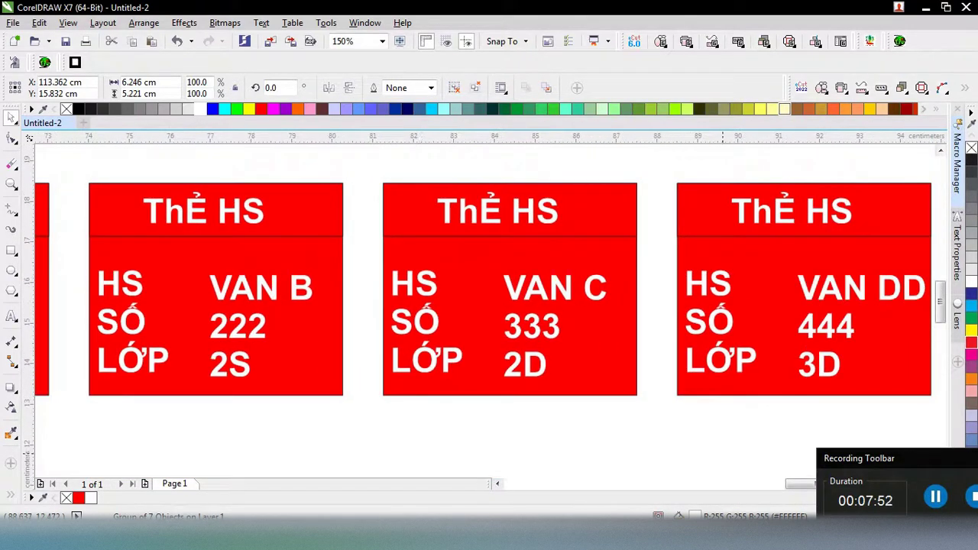
scroll(489, 282, right, 3)
scroll(489, 283, right, 4)
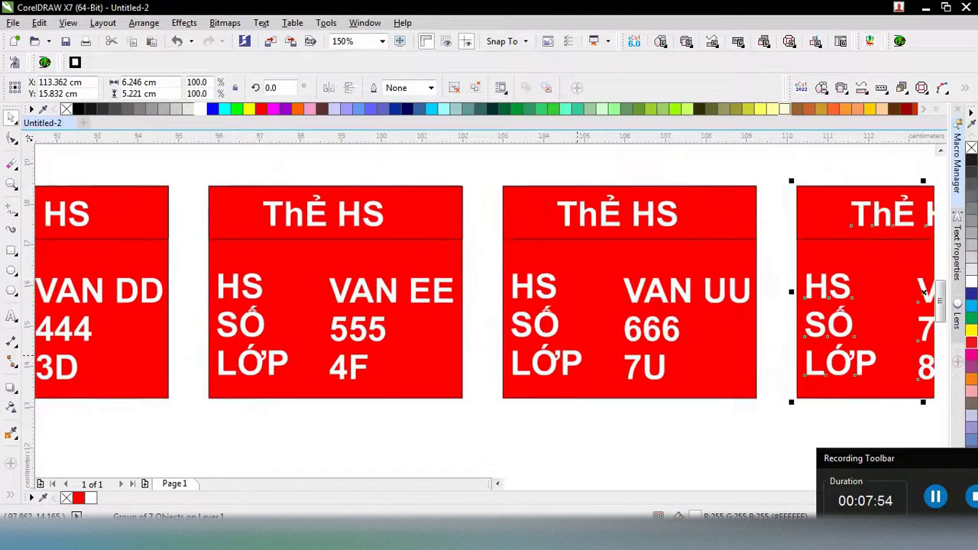
scroll(488, 282, right, 2)
scroll(489, 283, right, 1)
scroll(489, 283, left, 3)
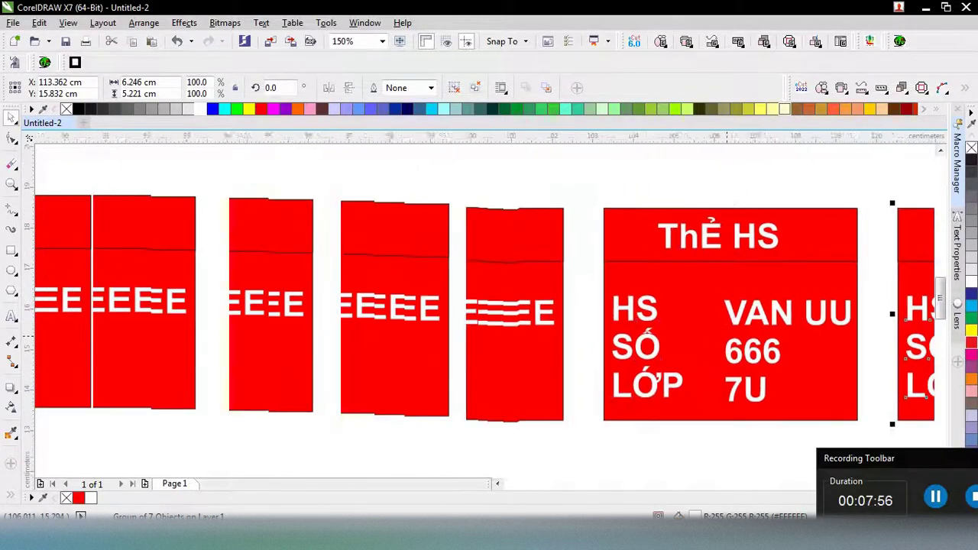
scroll(489, 283, left, 1)
scroll(488, 283, left, 1)
scroll(489, 290, left, 2)
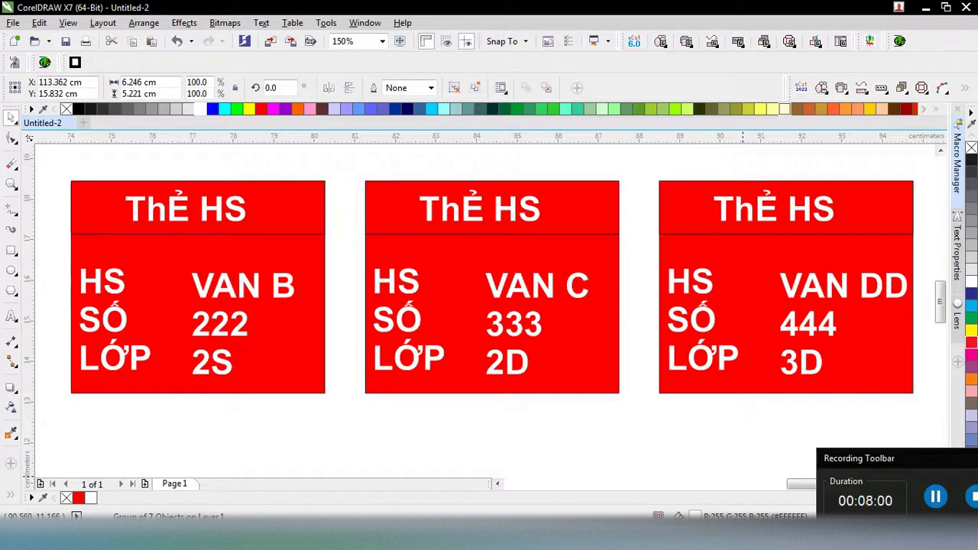
key(alt+Tab)
click(945, 9)
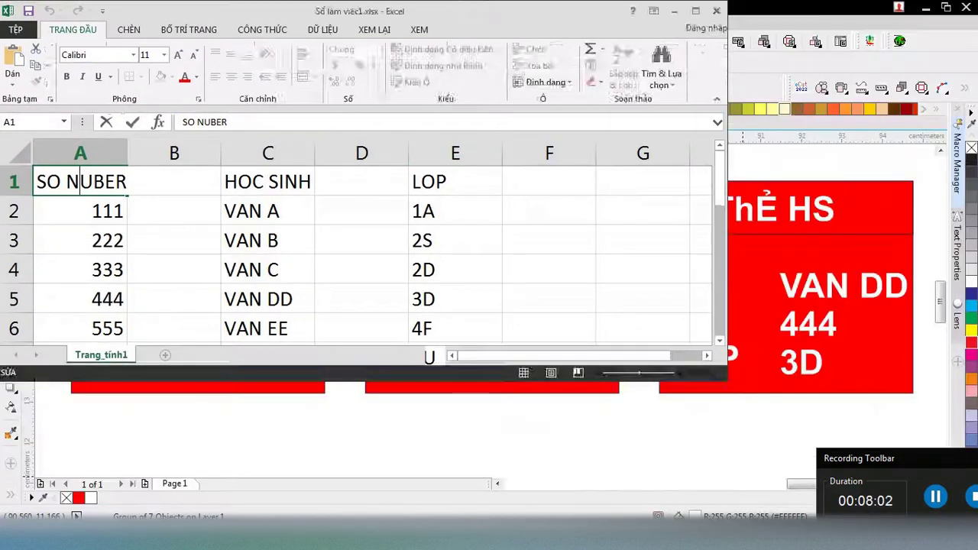
drag(366, 9, 814, 85)
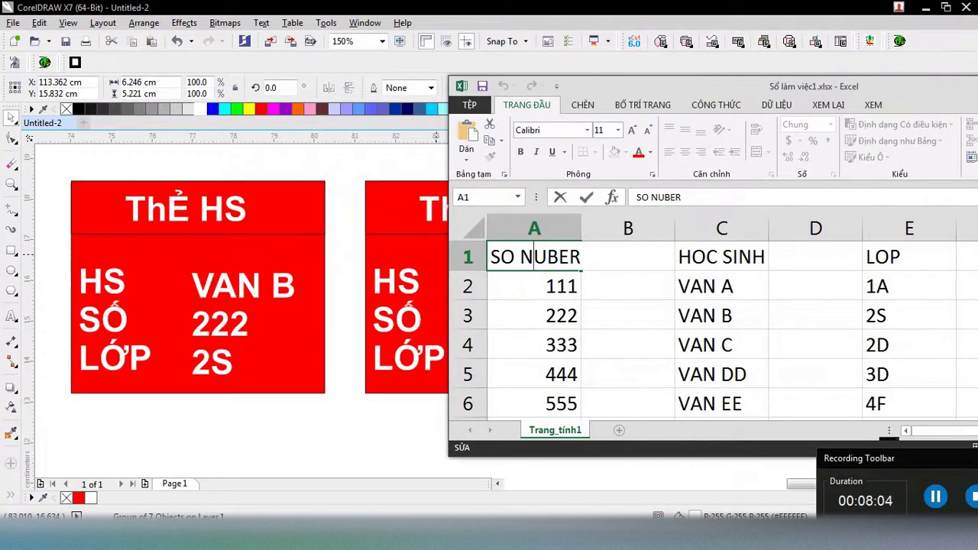
key(alt+Tab)
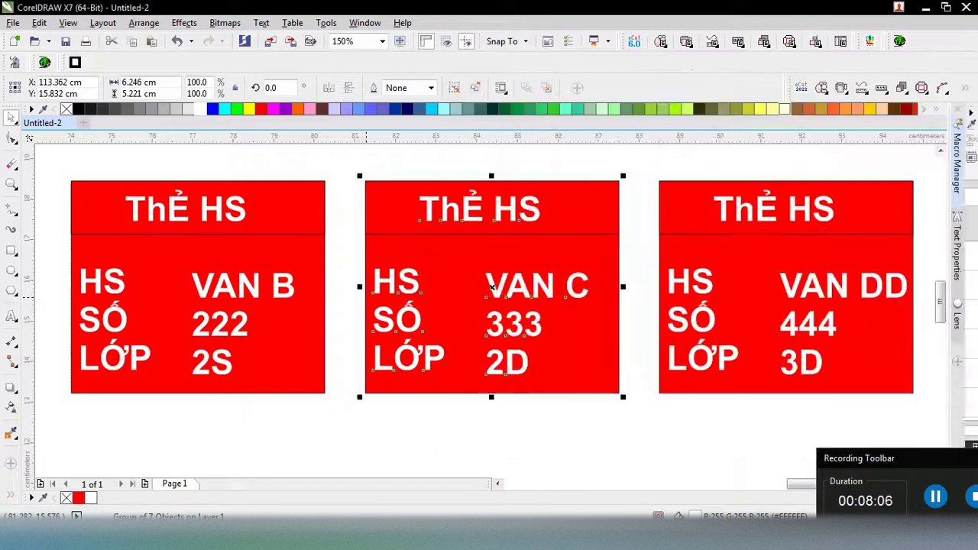
scroll(488, 290, right, 2)
key(alt+Tab)
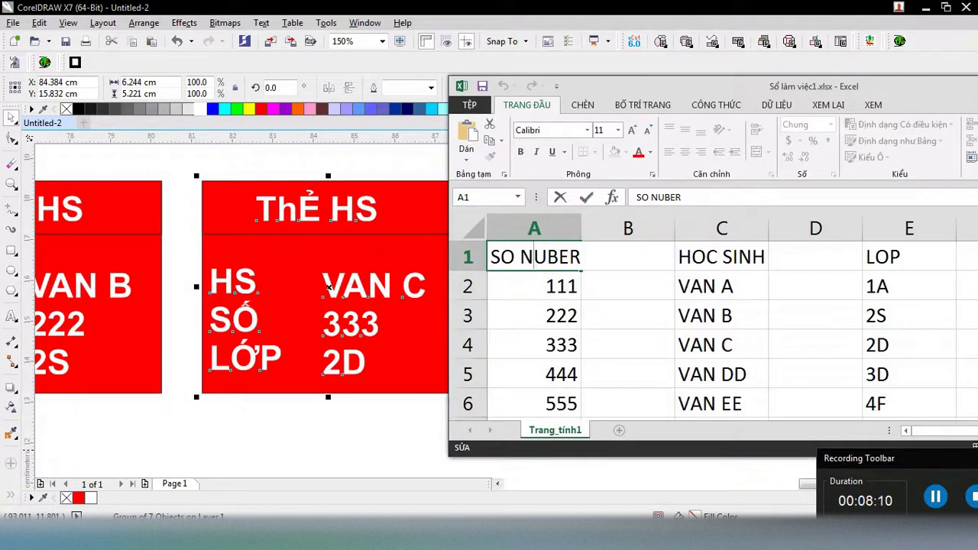
key(alt+Tab)
key(alt+Tab)
key(alt+Tab)
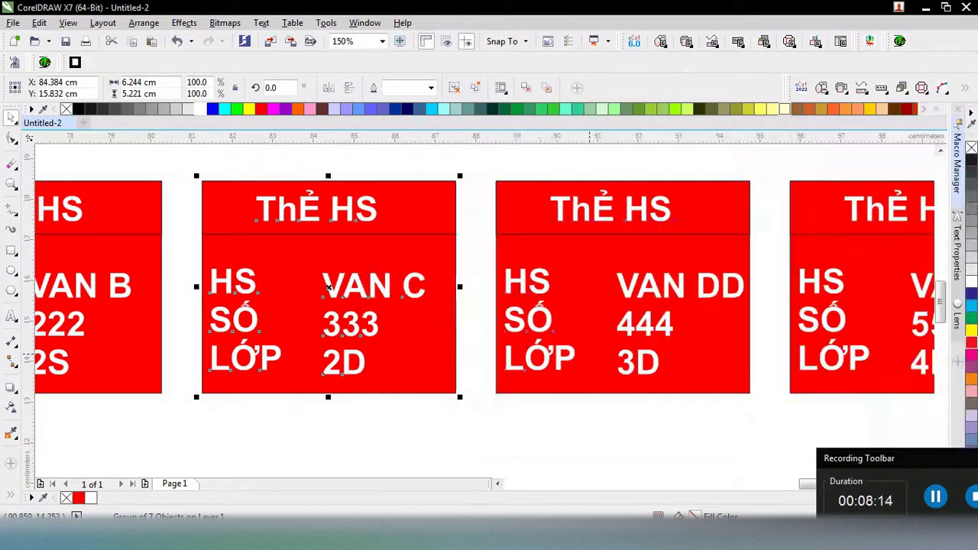
scroll(489, 286, right, 3)
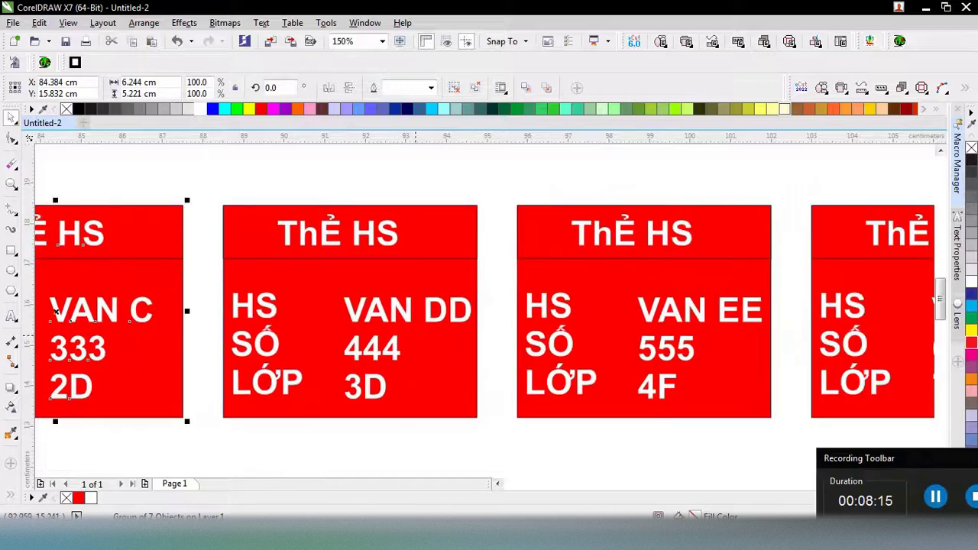
key(alt+Tab)
click(815, 374)
drag(909, 403, 534, 257)
click(348, 311)
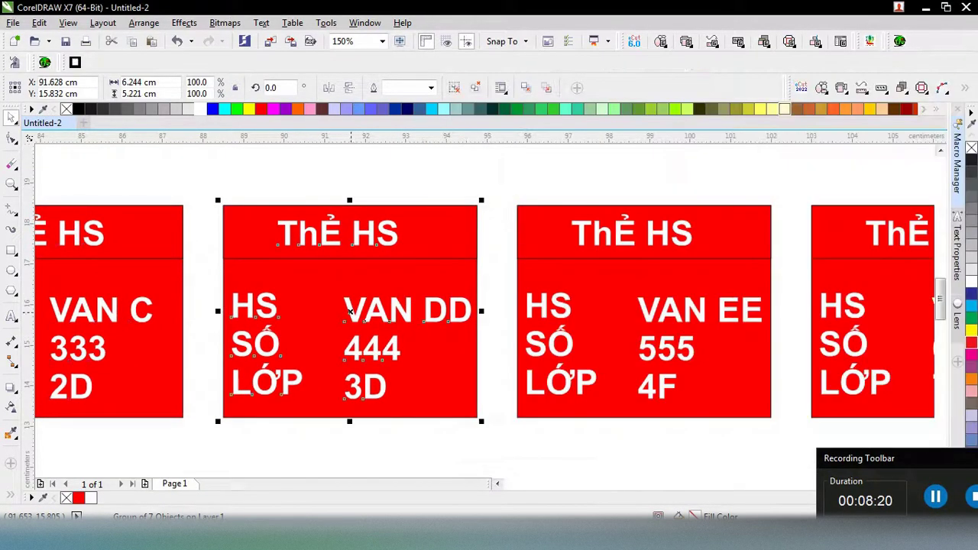